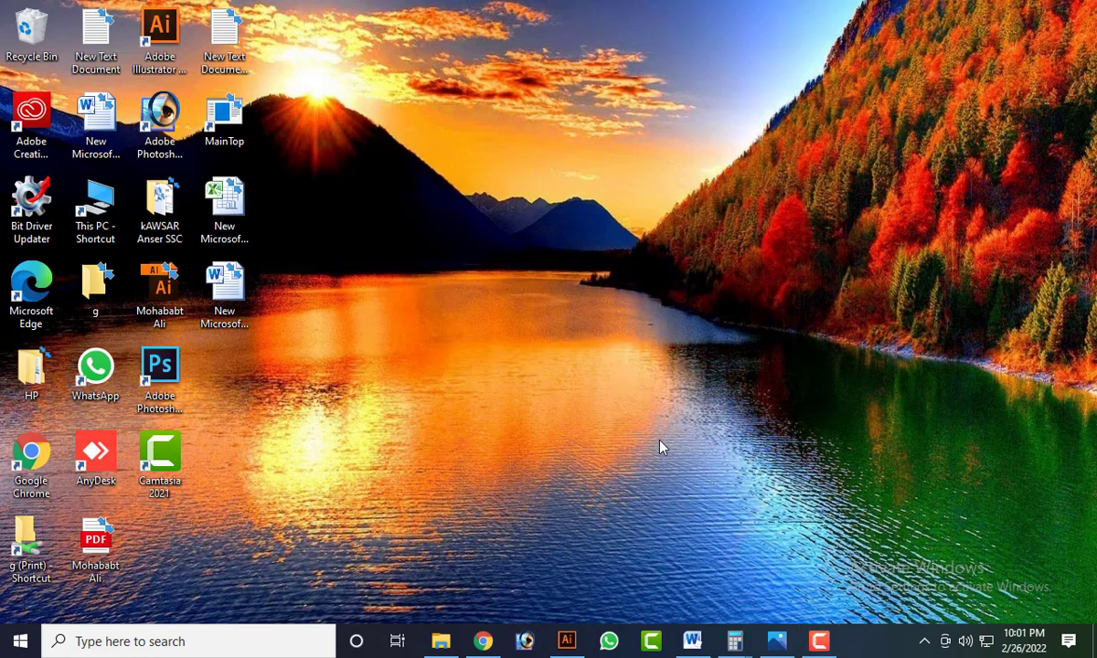
Switch to Chrome and open the Behance profile for editing
left_click(480, 643)
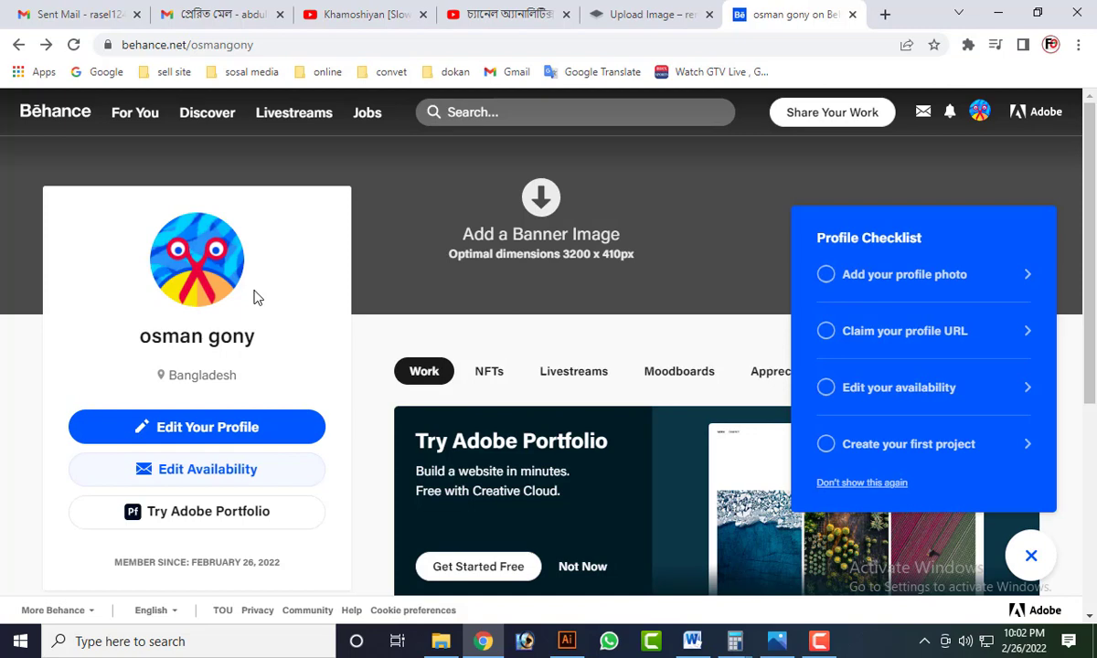
left_click(168, 430)
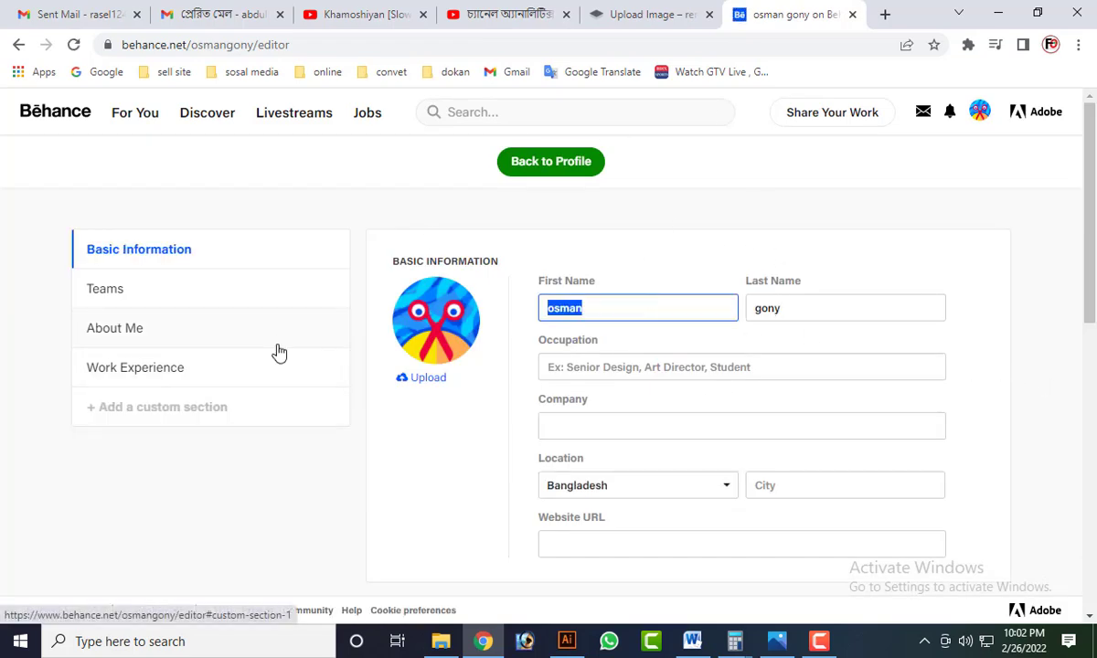
key("Tab")
left_click(979, 111)
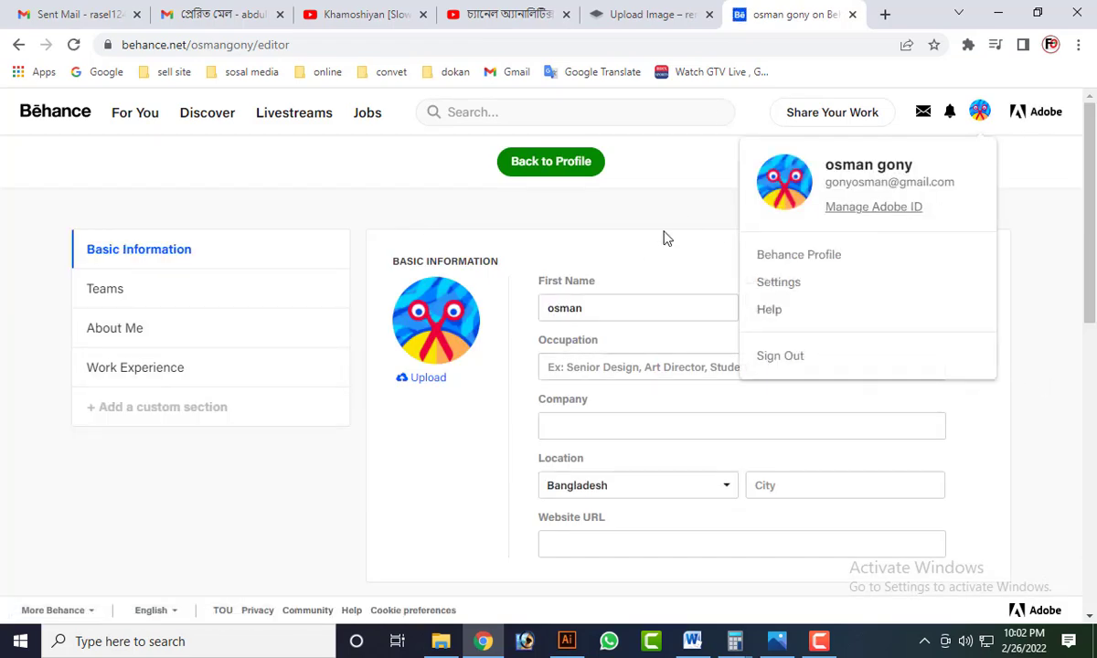
Replace the first name and last name in the profile's basic information
double_click(544, 311)
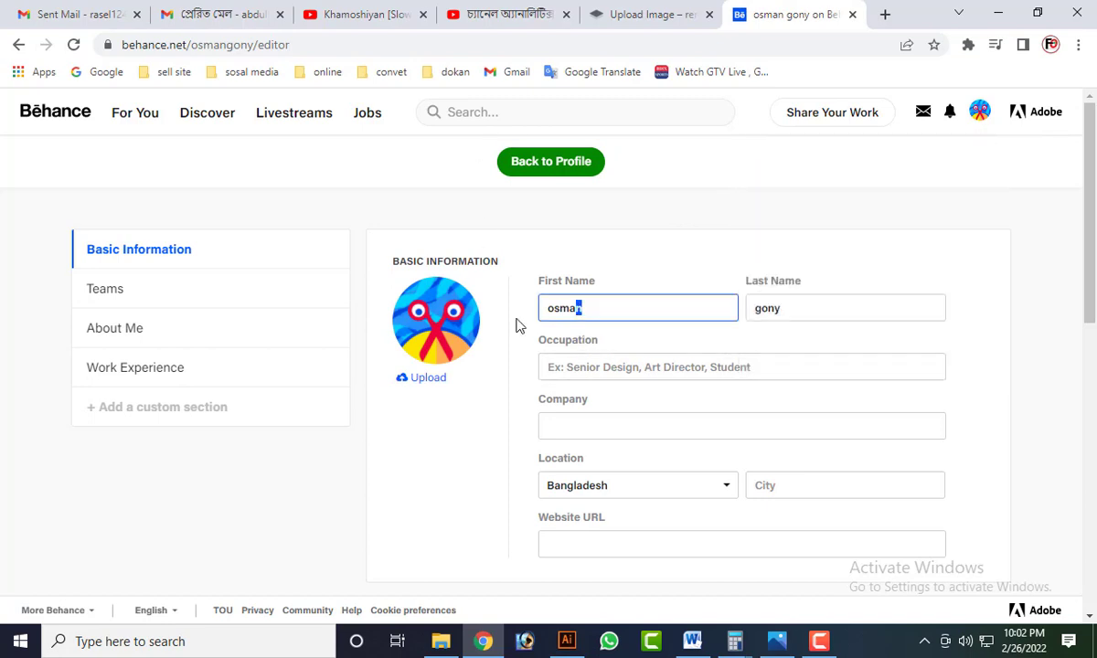
type("freelacer")
key("Tab")
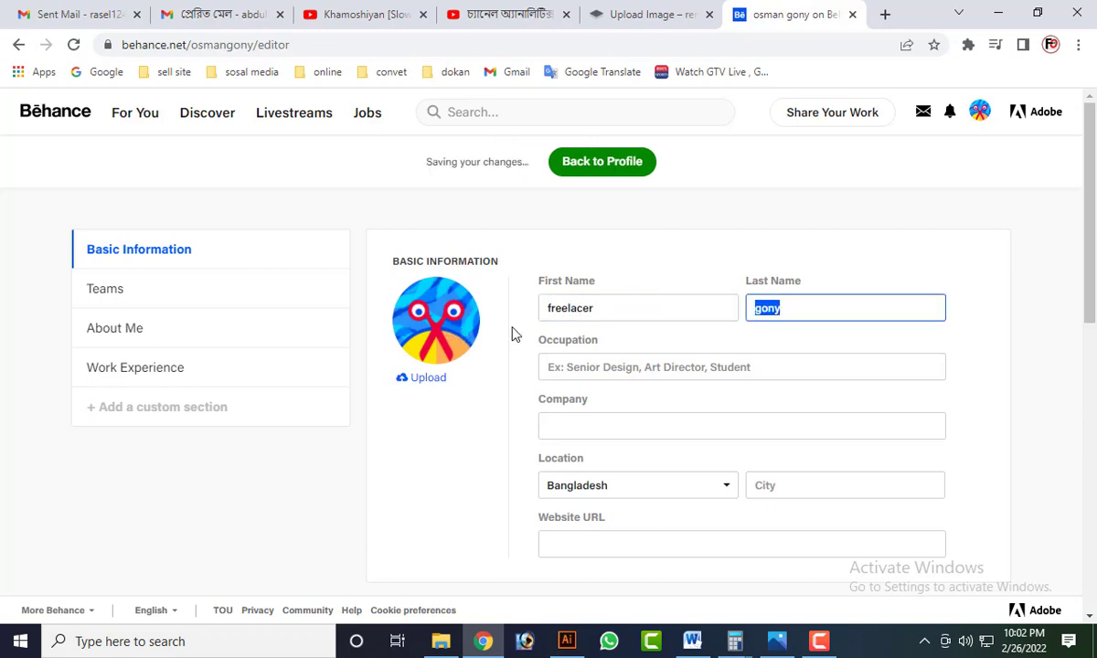
type("osman")
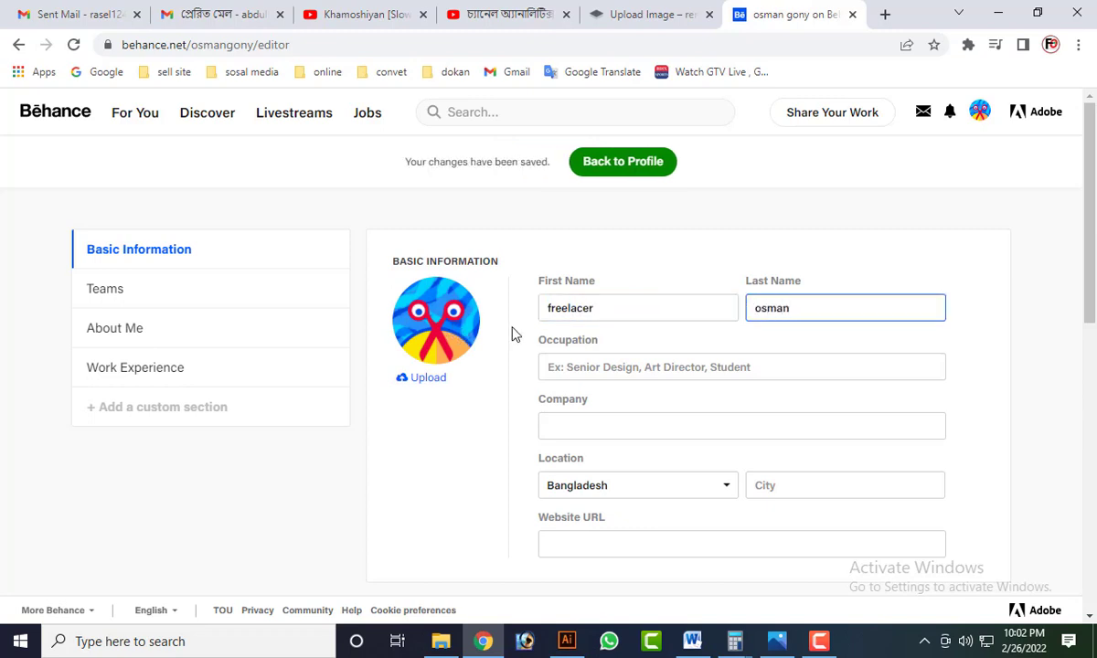
Enter "desing" as the occupation in the profile's basic information
left_click(602, 370)
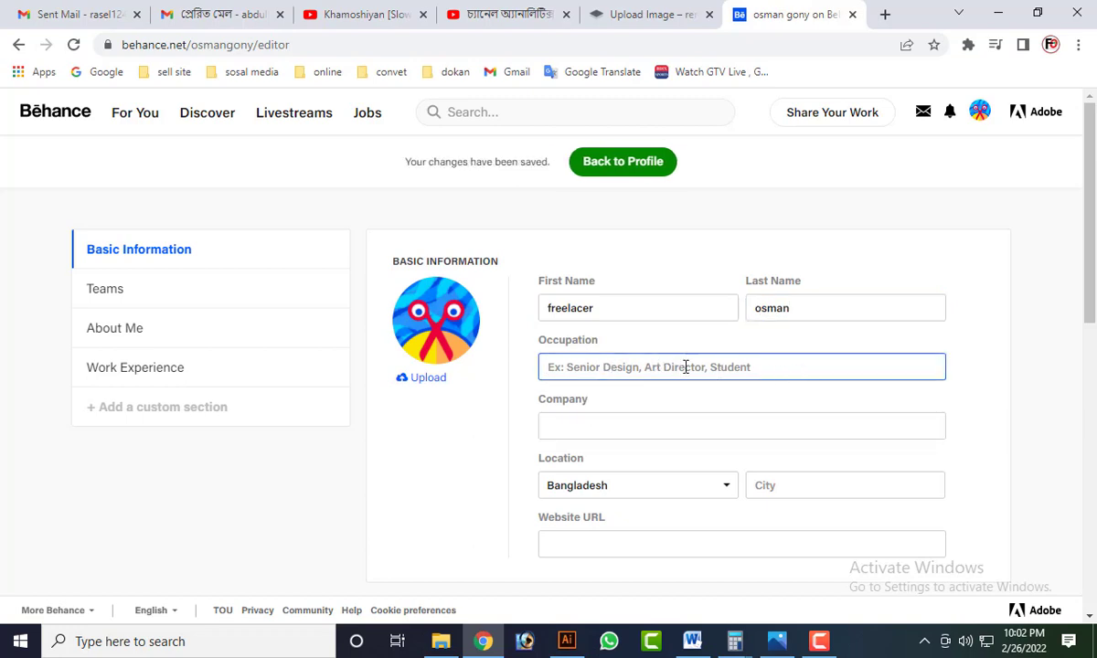
type("desing")
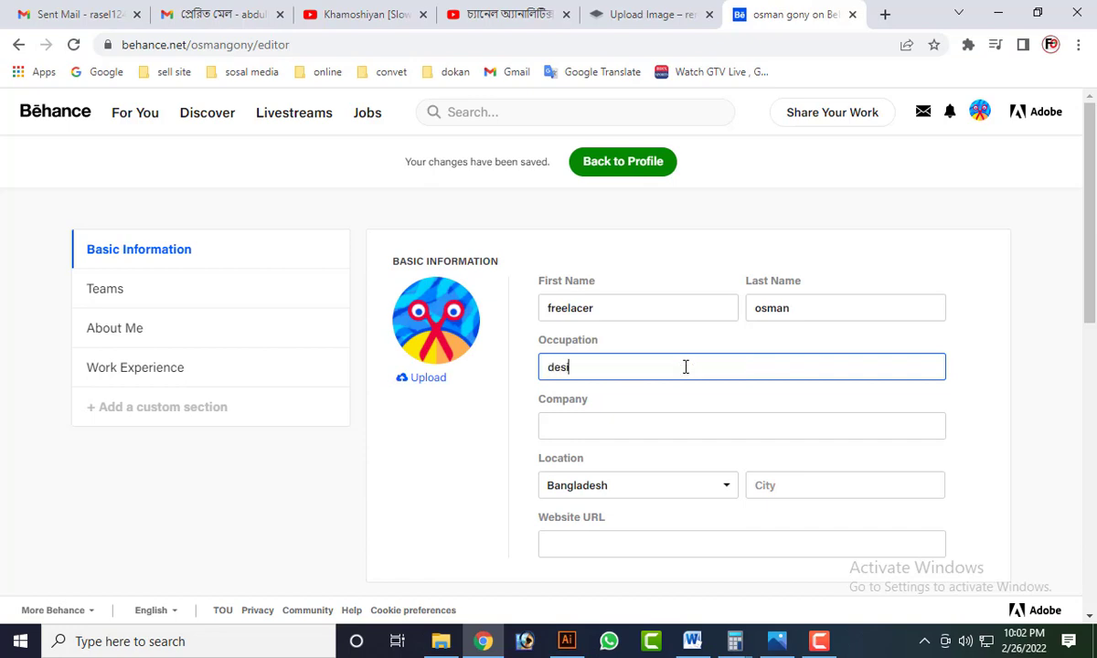
left_click(608, 418)
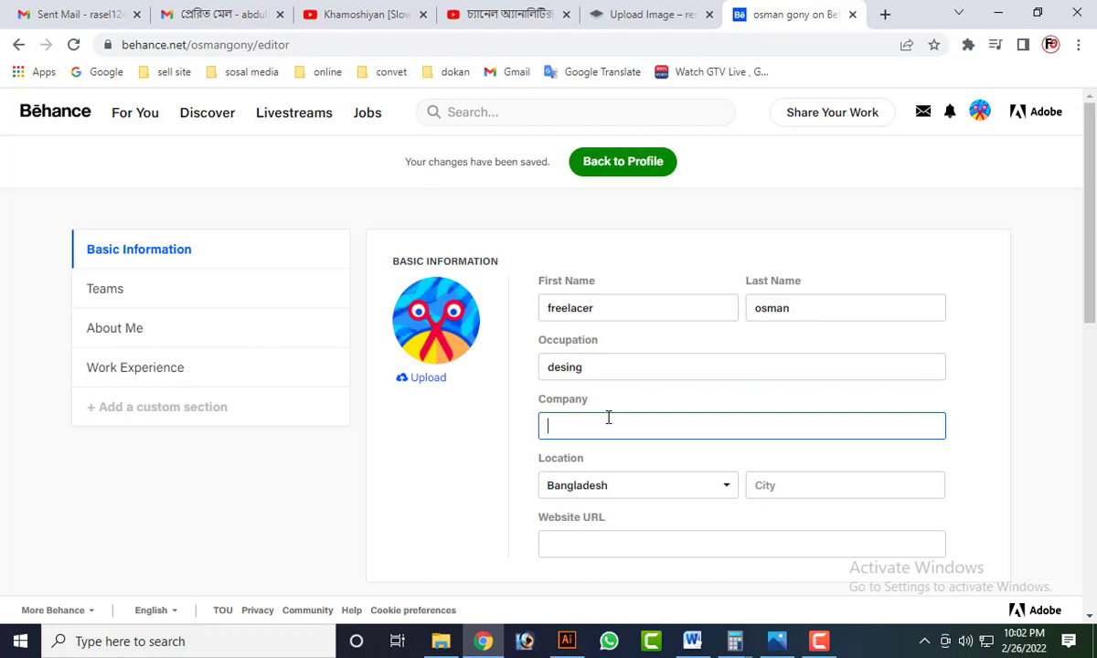
Set the profile location's city to Lakshmipur, Bangladesh, using the matching city suggestion
scroll(624, 465, "down", 2)
left_click(690, 313)
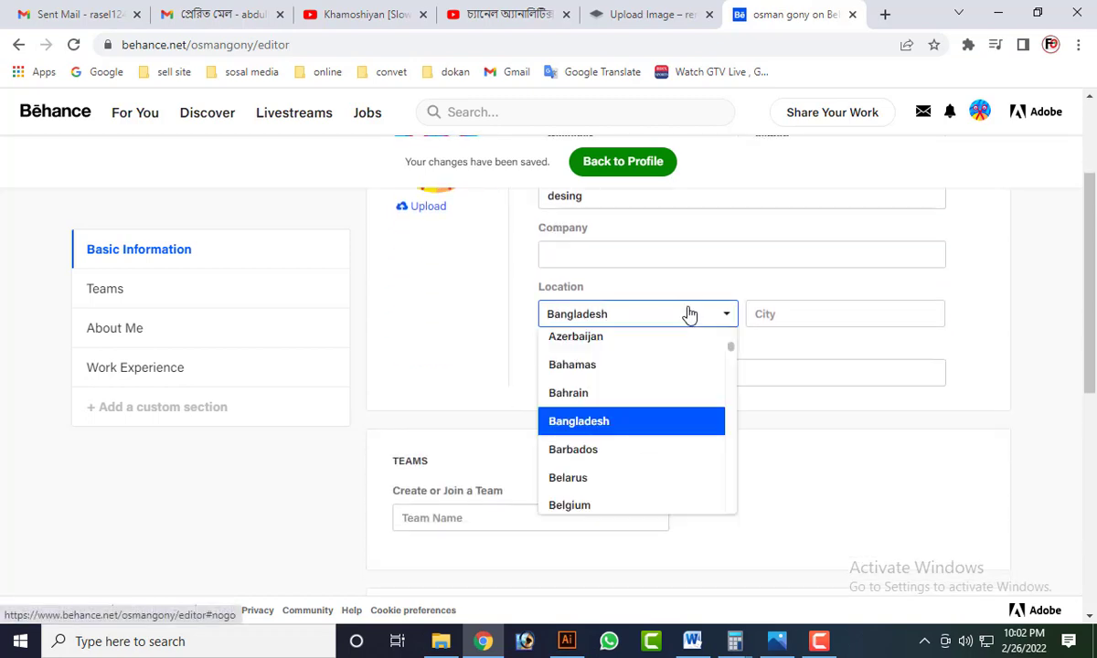
left_click(829, 316)
type("l")
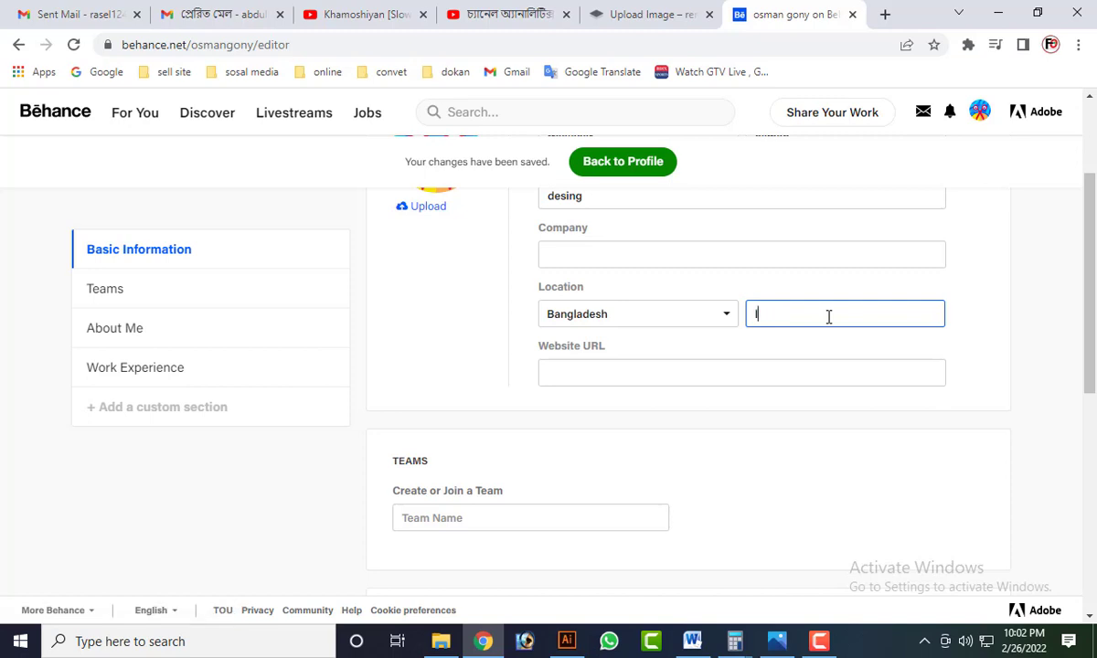
type("axmipu")
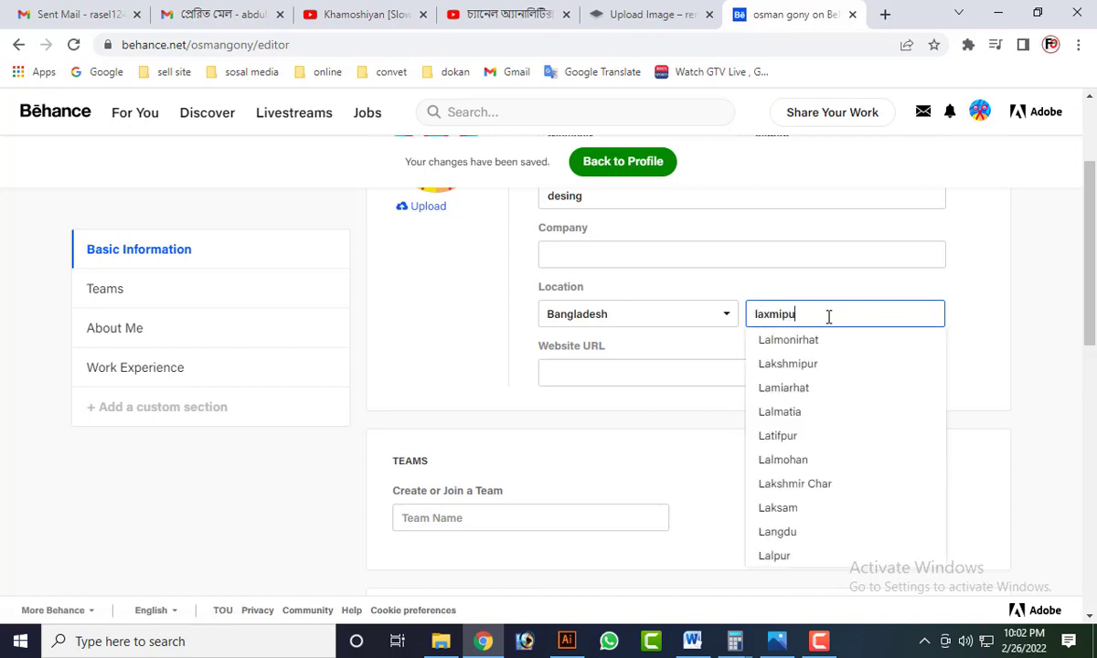
left_click(817, 365)
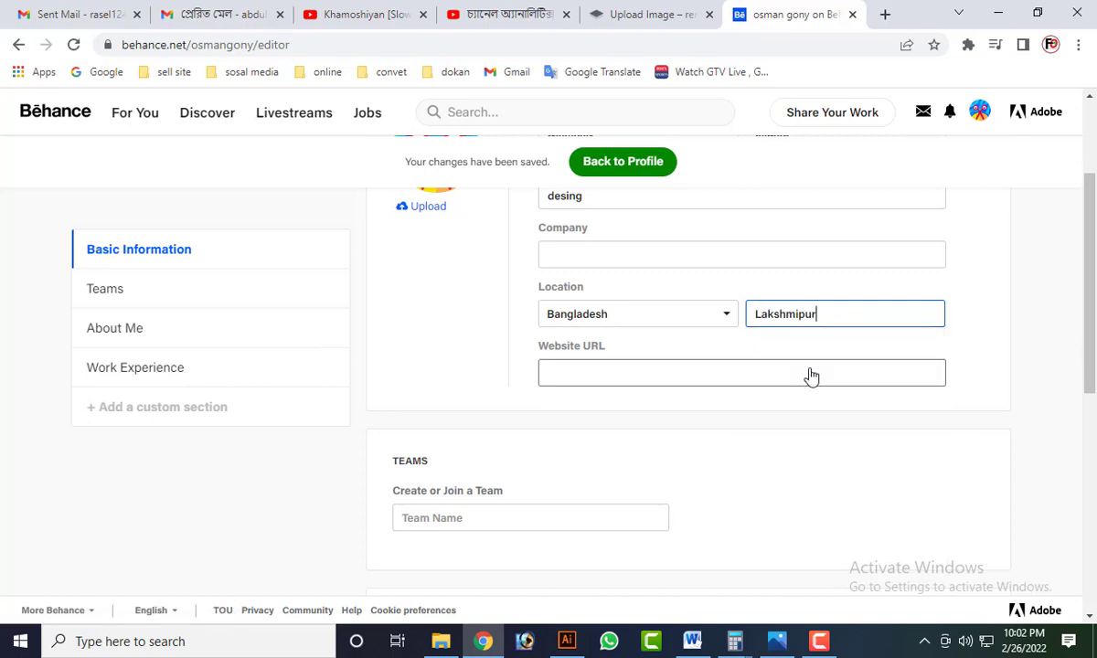
Copy the Adobe Stock contributor portfolio address from the "sell site" bookmarks and enter it as the profile's website URL
left_click(628, 371)
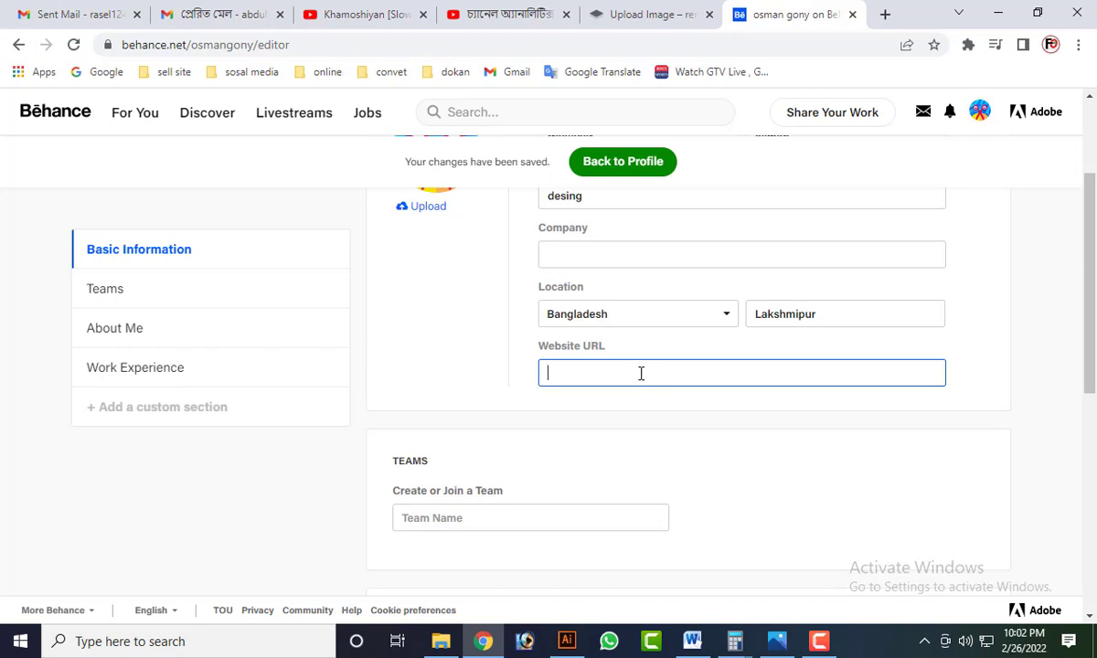
left_click(884, 14)
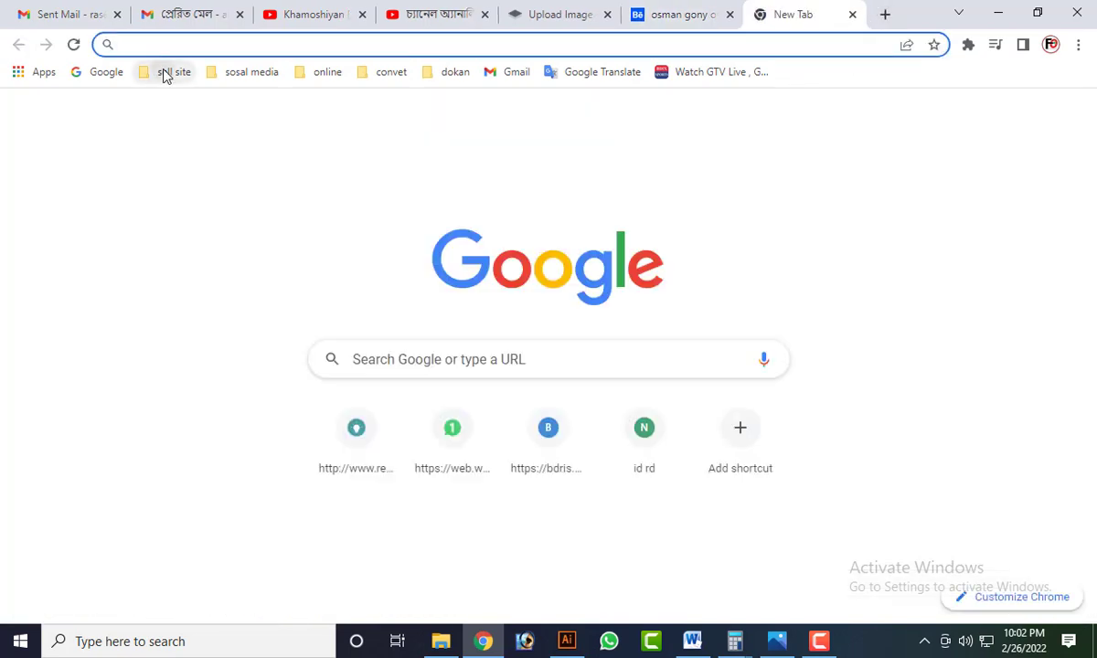
left_click(168, 73)
left_click(179, 97)
left_click(391, 52)
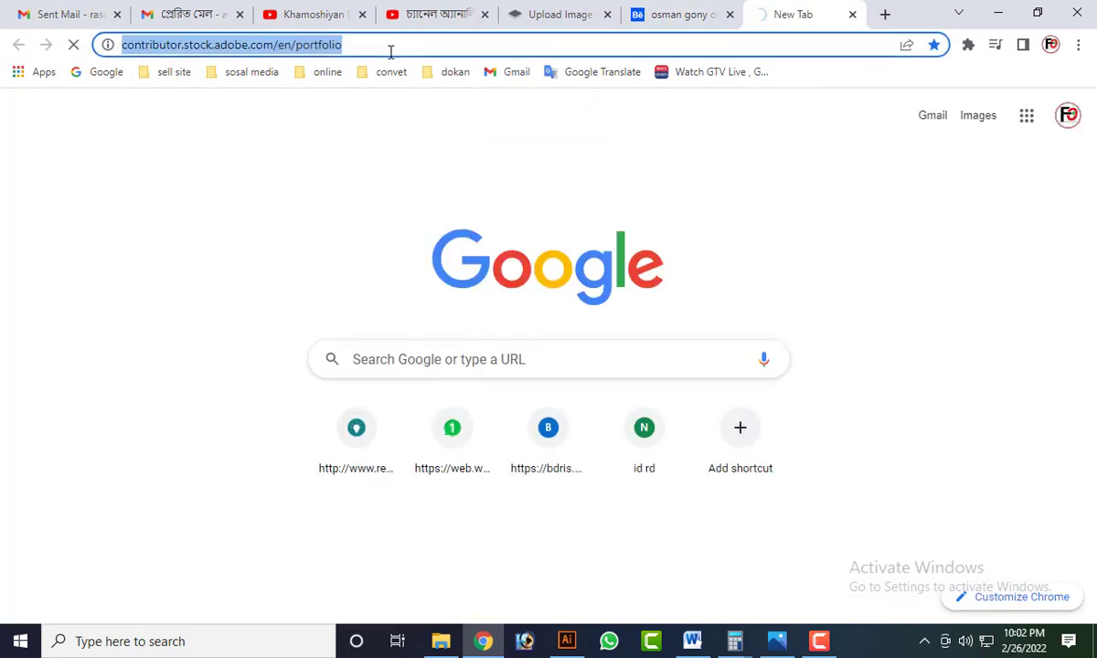
key("ctrl+c")
left_click(654, 11)
left_click(607, 366)
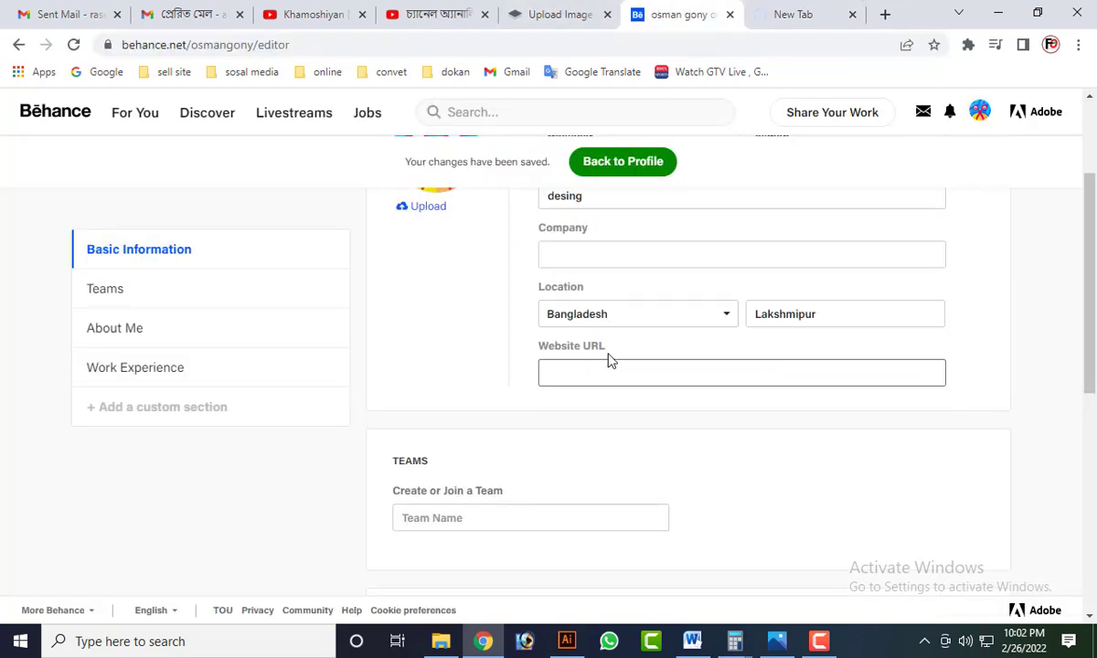
key("ctrl+v")
left_click(394, 355)
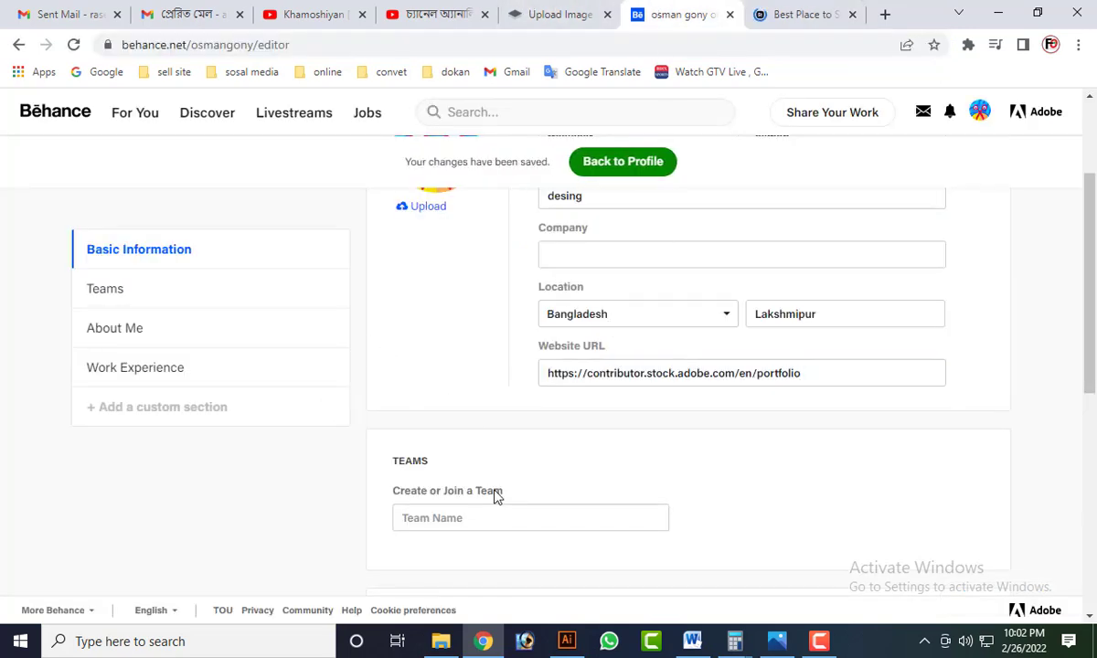
scroll(457, 448, "down", 2)
left_click(434, 340)
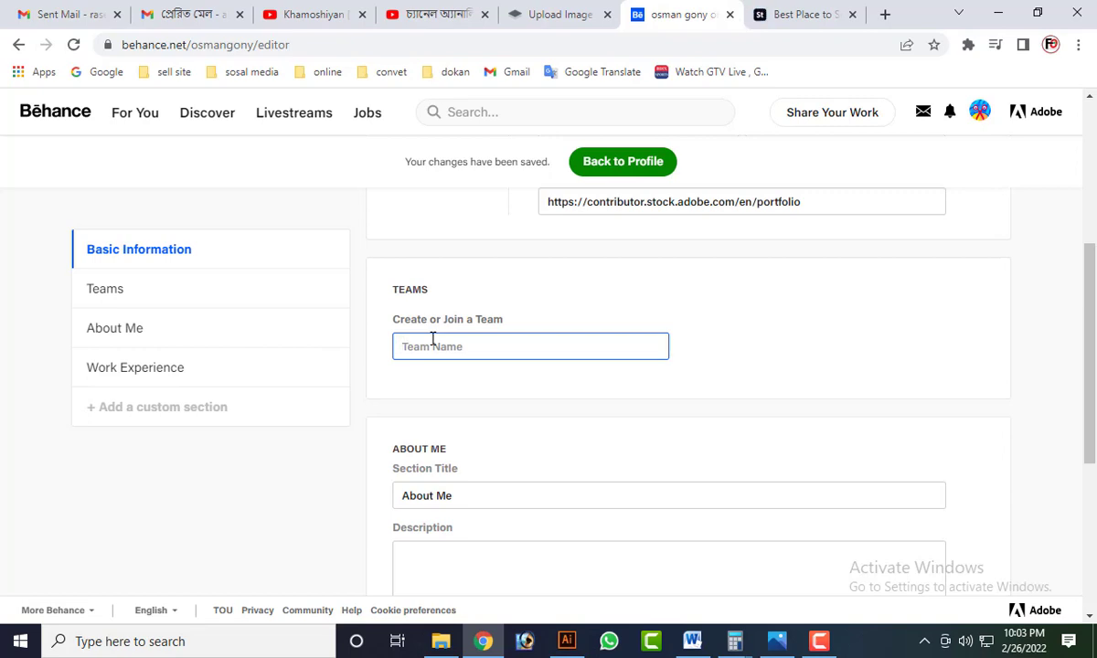
left_click(487, 321)
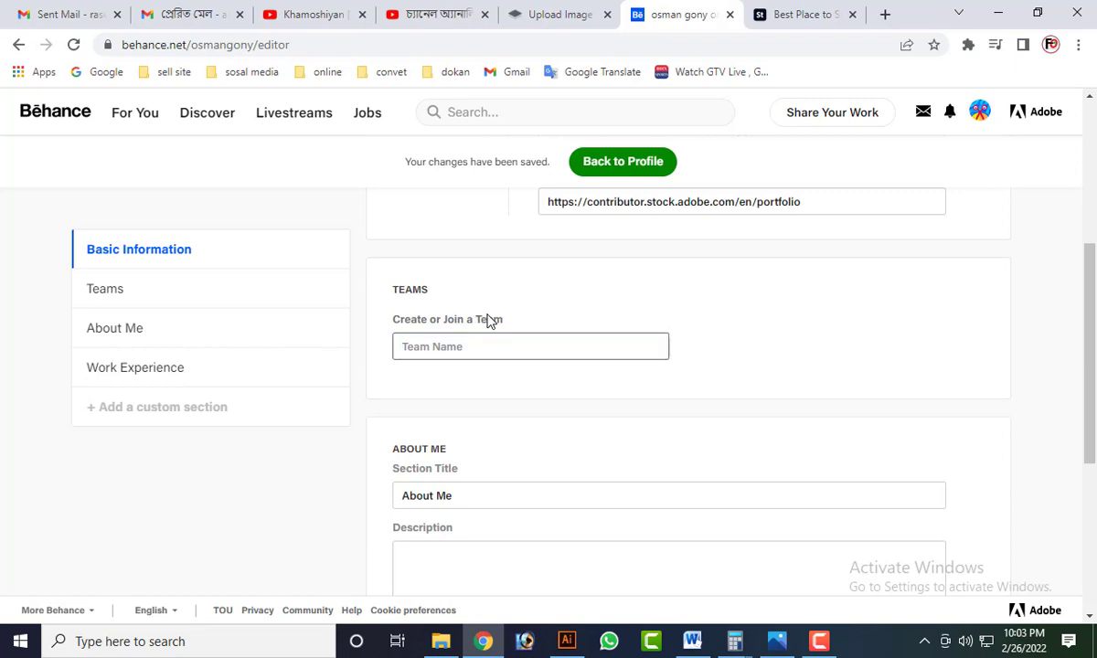
left_click(441, 352)
Write "im graphics designer" as the description of the About Me section
scroll(457, 430, "down", 2)
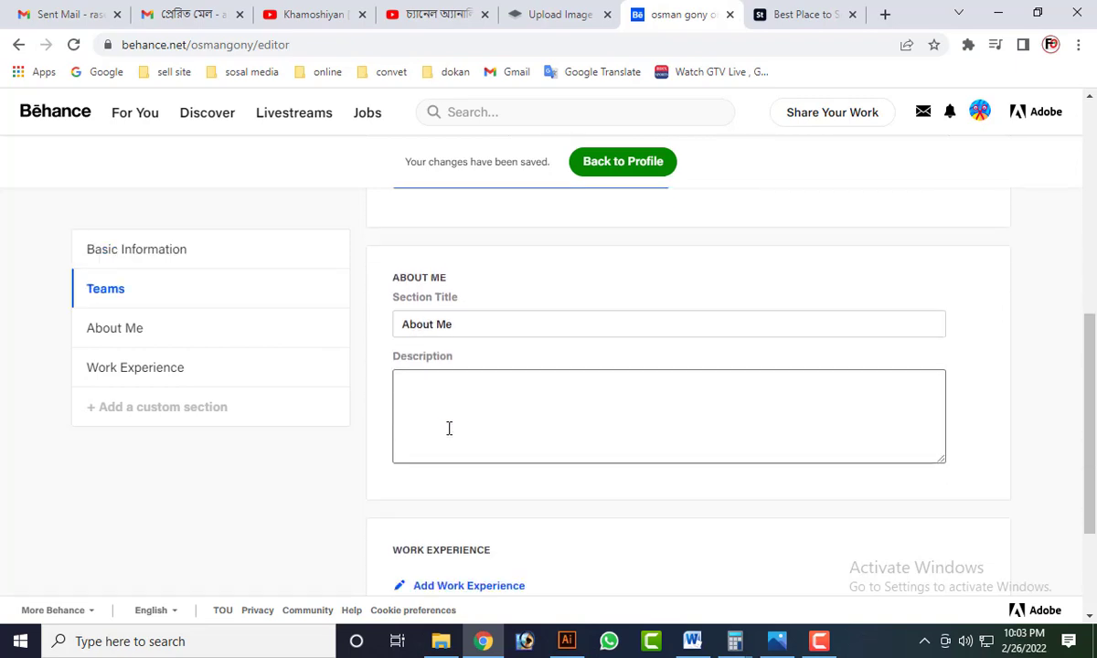
left_click(492, 326)
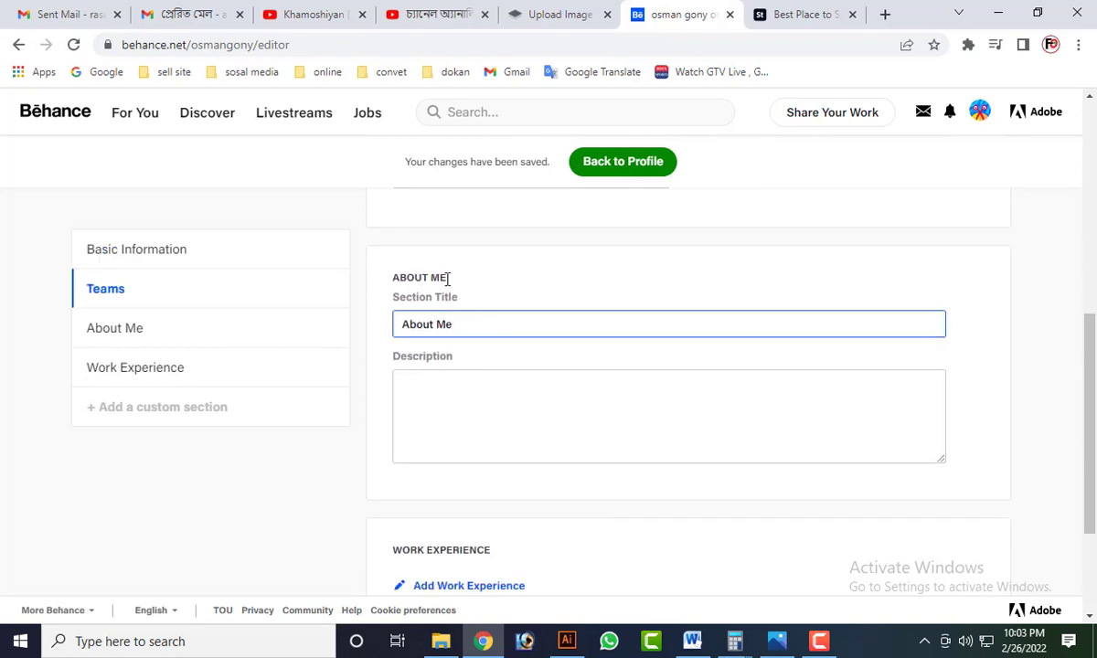
left_click(494, 406)
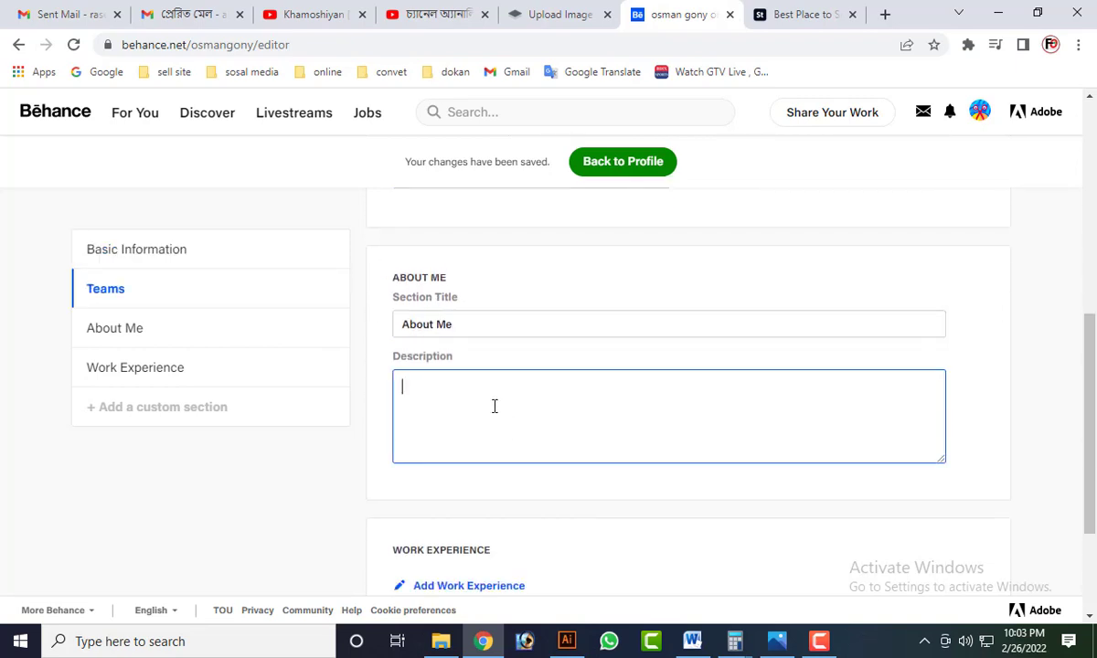
type("im graphics designer")
scroll(365, 288, "up", 10)
scroll(509, 464, "down", 8)
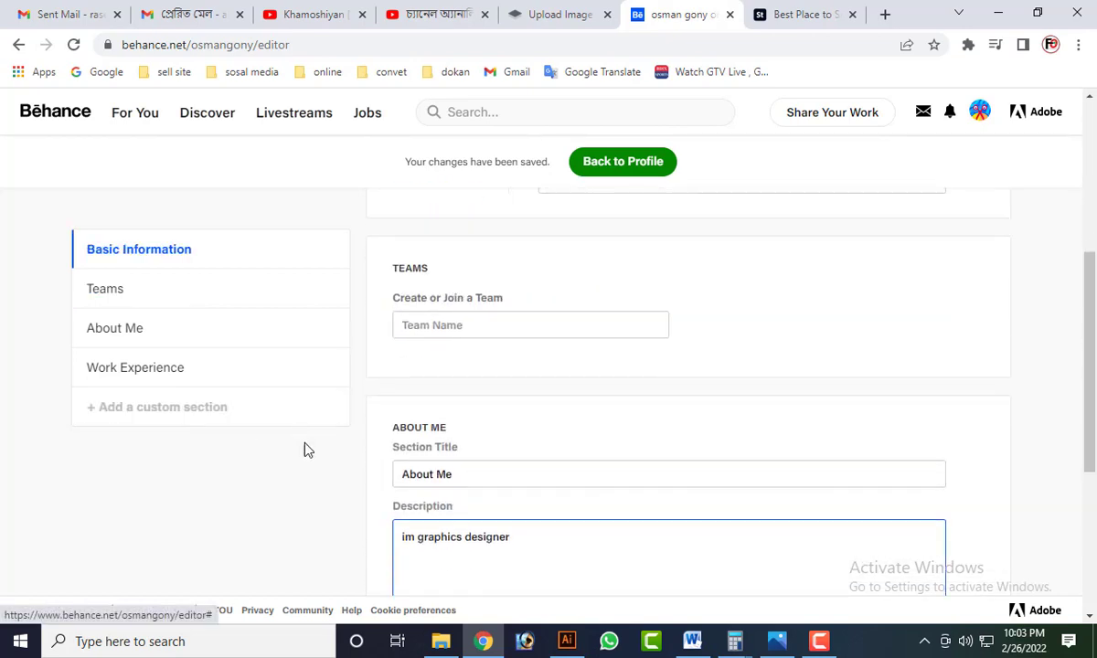
scroll(384, 451, "down", 4)
left_click(460, 417)
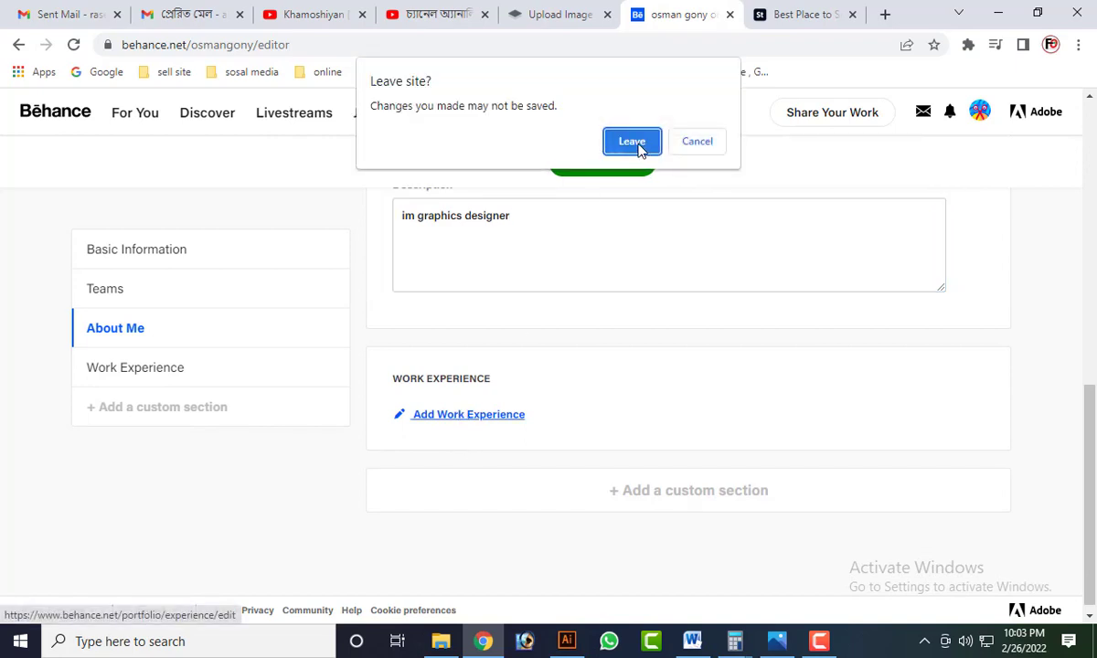
left_click(684, 143)
Open the form for adding work experience from the profile editor
scroll(556, 372, "up", 3)
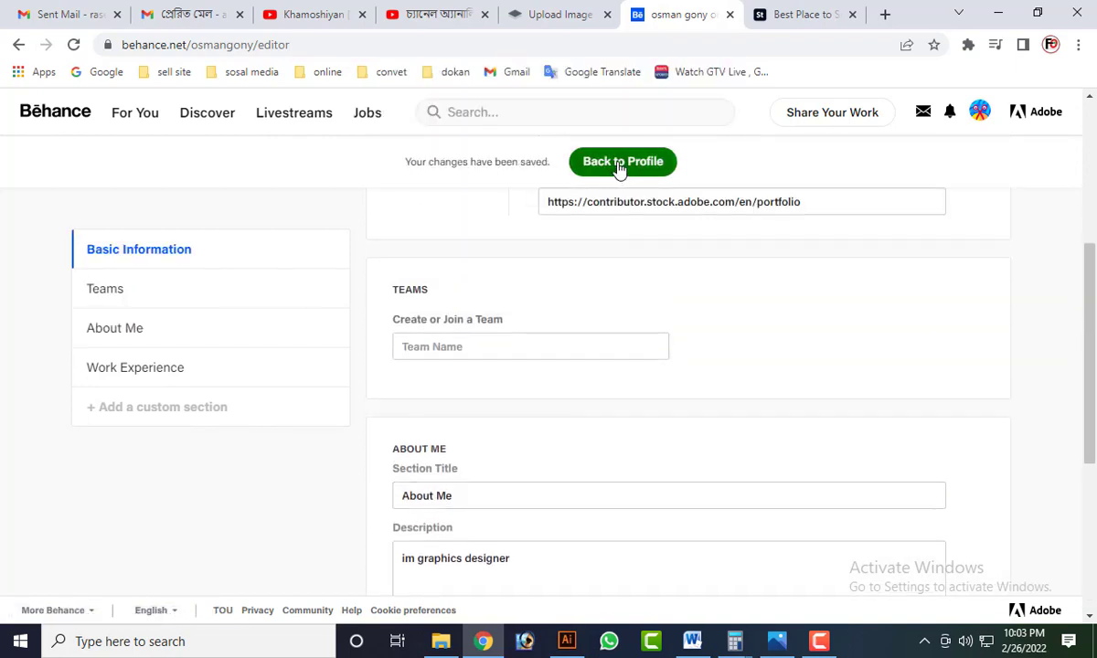
scroll(622, 275, "up", 4)
scroll(392, 455, "down", 8)
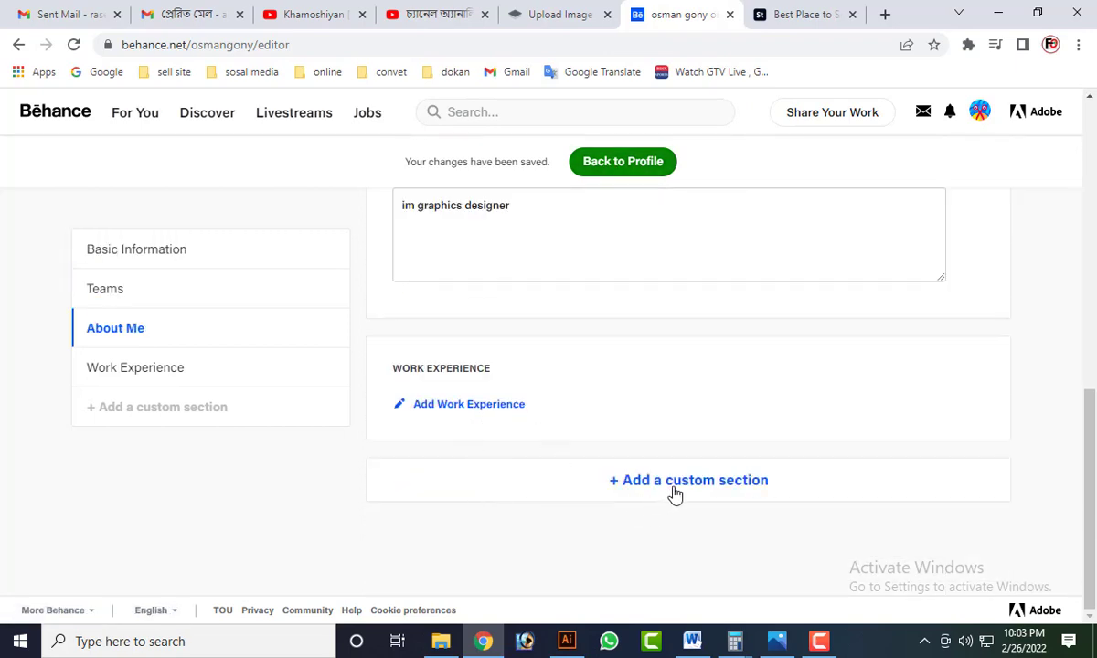
left_click(435, 405)
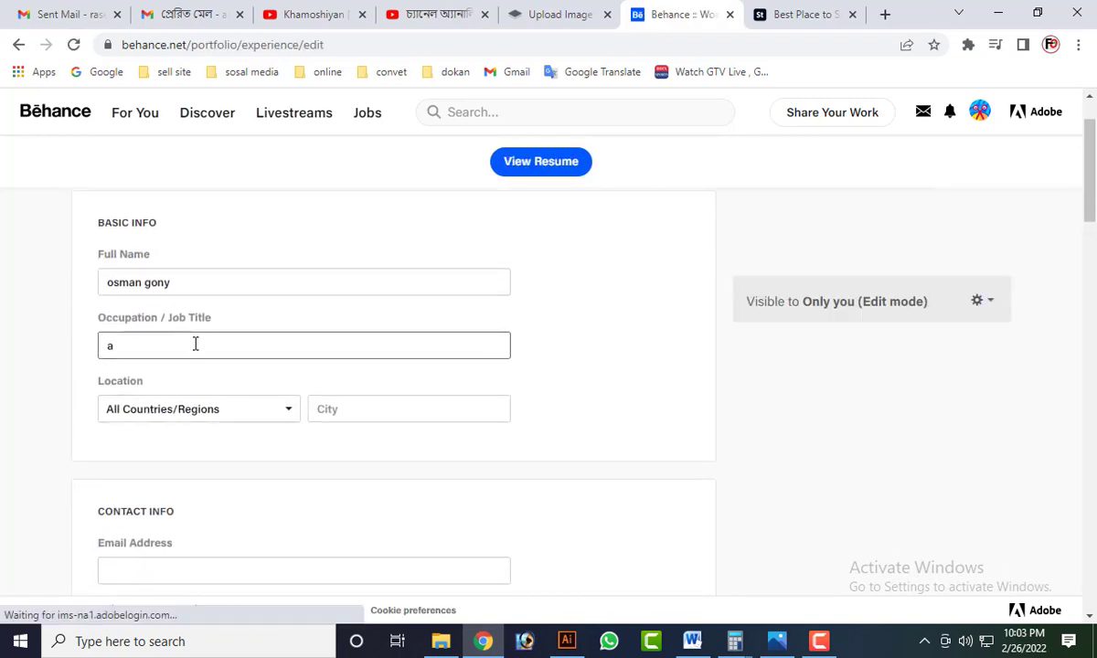
scroll(183, 357, "down", 3)
Fill in the email address and phone number in the resume's contact info
left_click(175, 310)
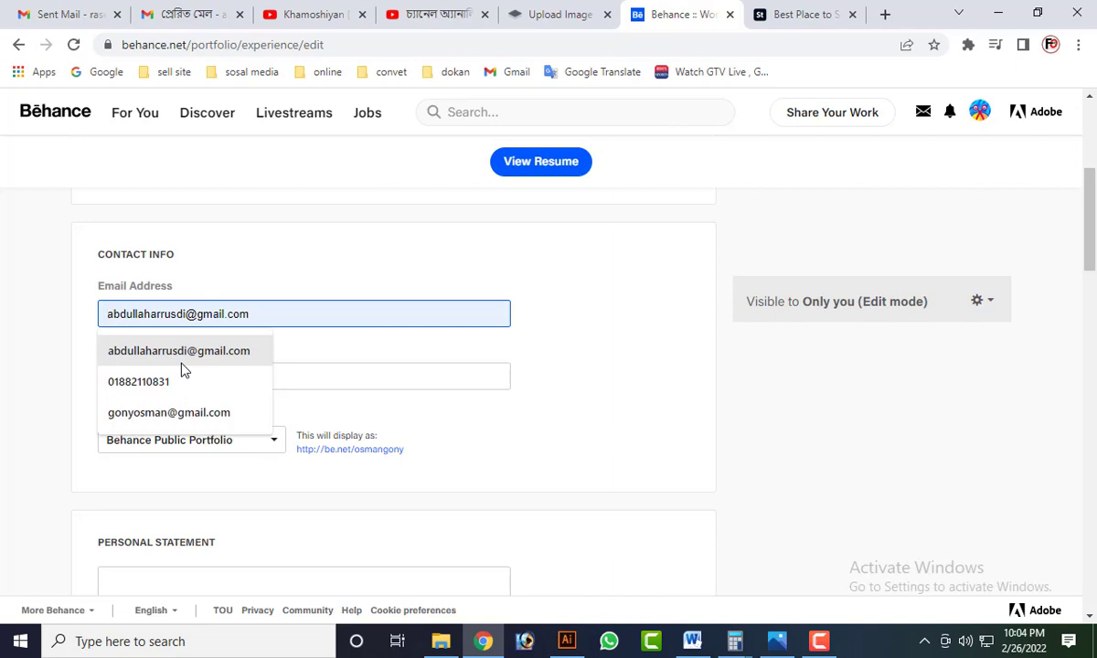
left_click(183, 416)
left_click(212, 379)
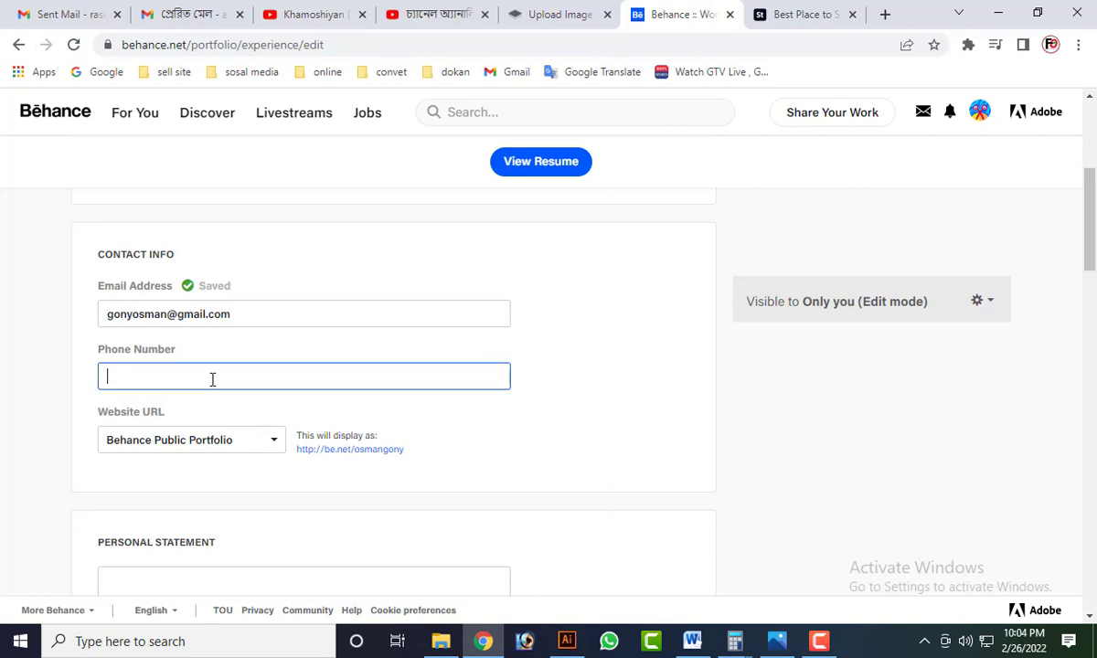
type("0188988")
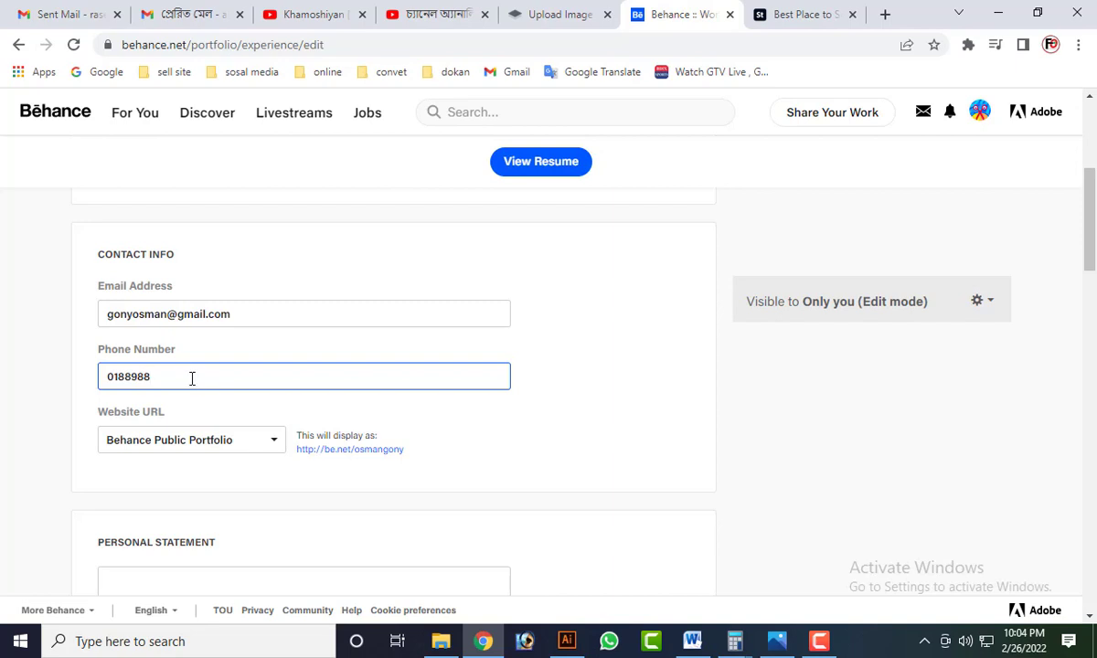
Select Behance Public Portfolio as the website URL in the resume's contact info
scroll(191, 371, "down", 1)
left_click(230, 360)
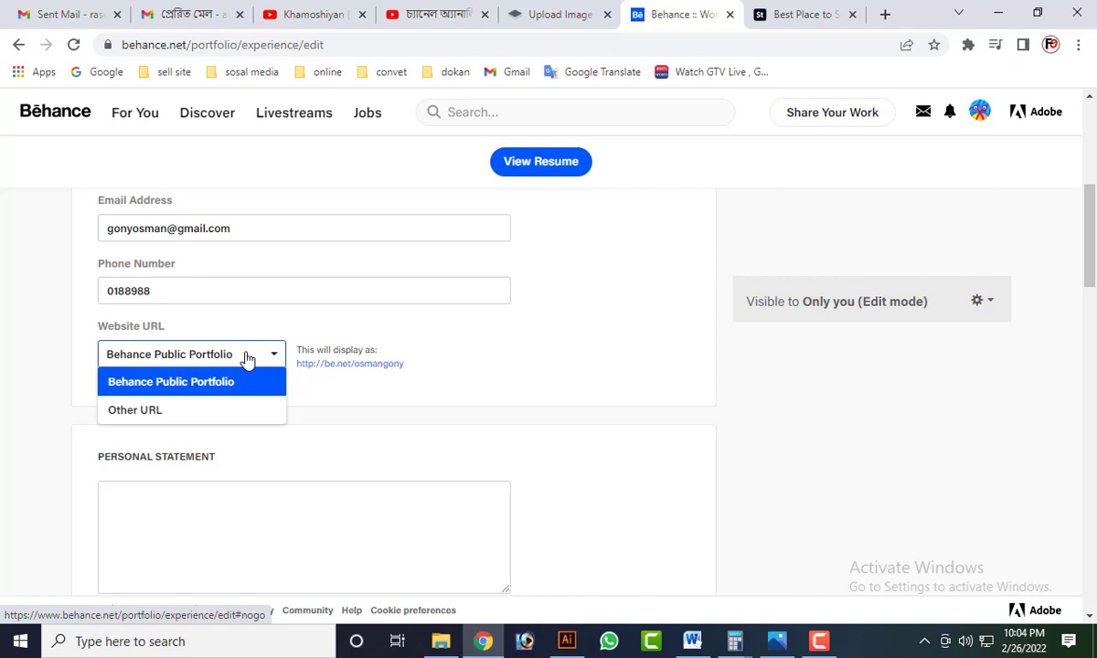
left_click(246, 358)
left_click(246, 360)
left_click(38, 352)
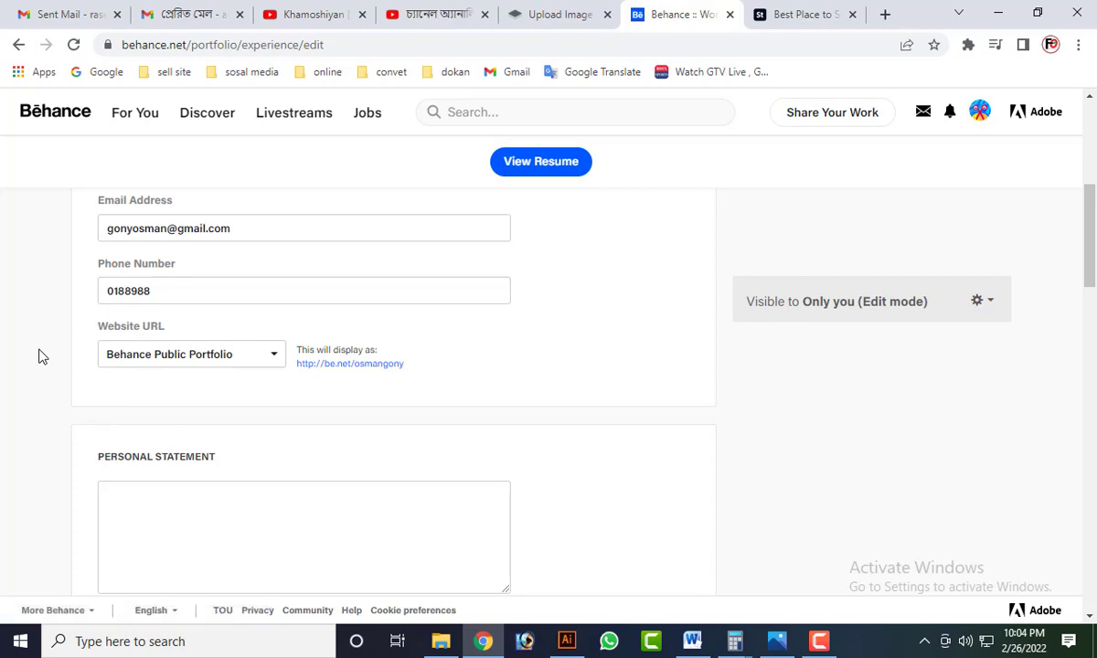
left_click(176, 357)
left_click(146, 382)
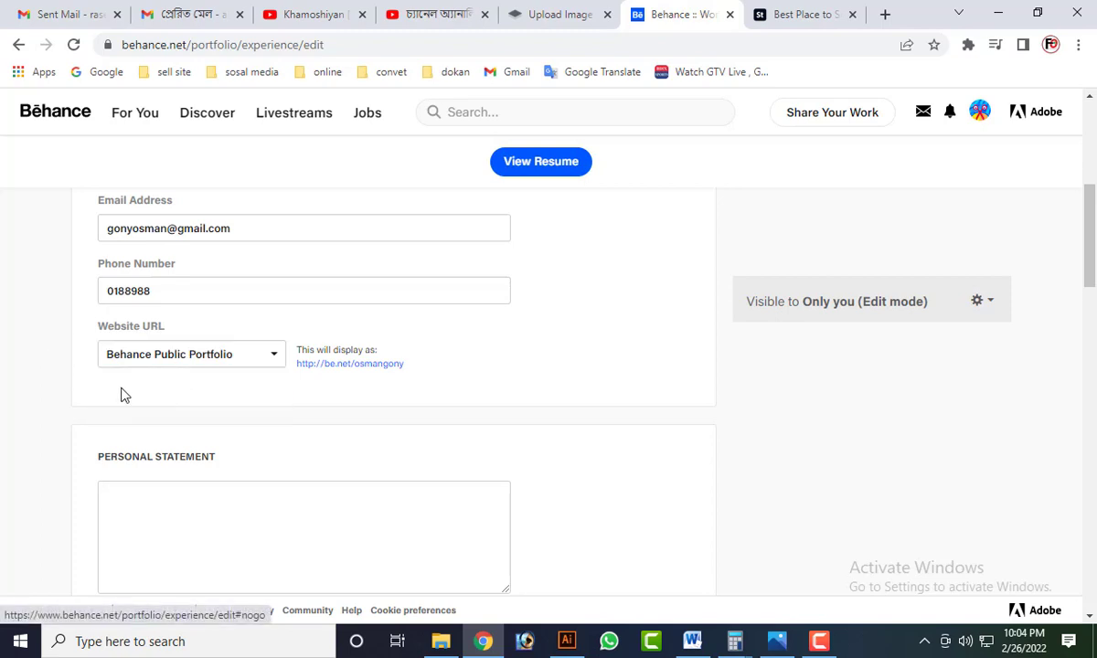
scroll(79, 385, "down", 3)
left_click(232, 238)
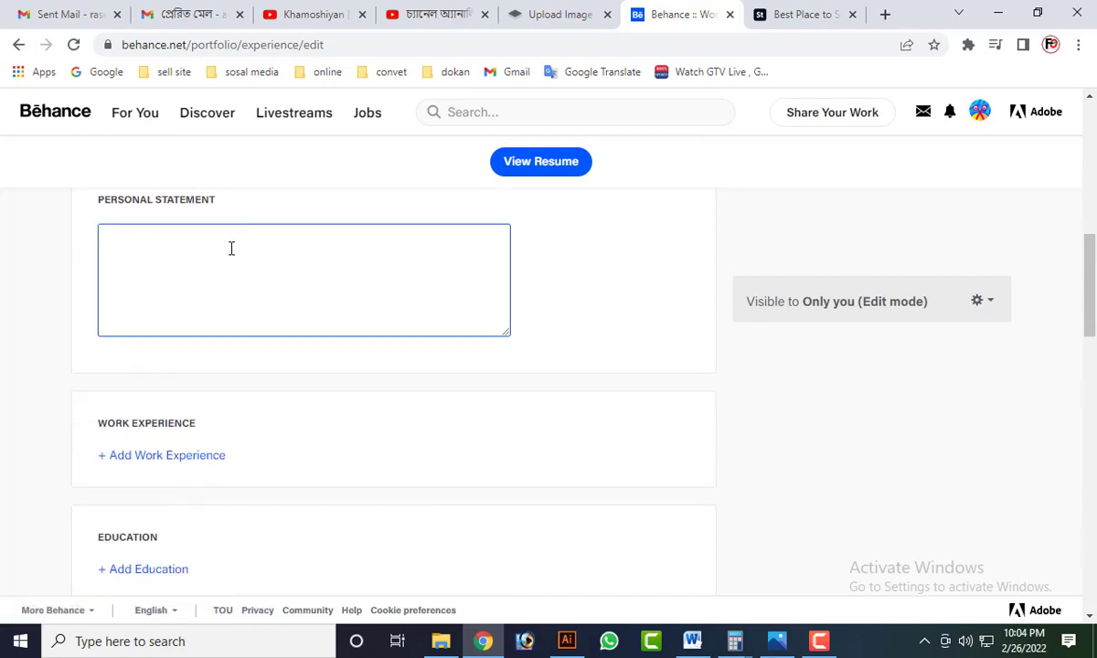
scroll(207, 278, "up", 1)
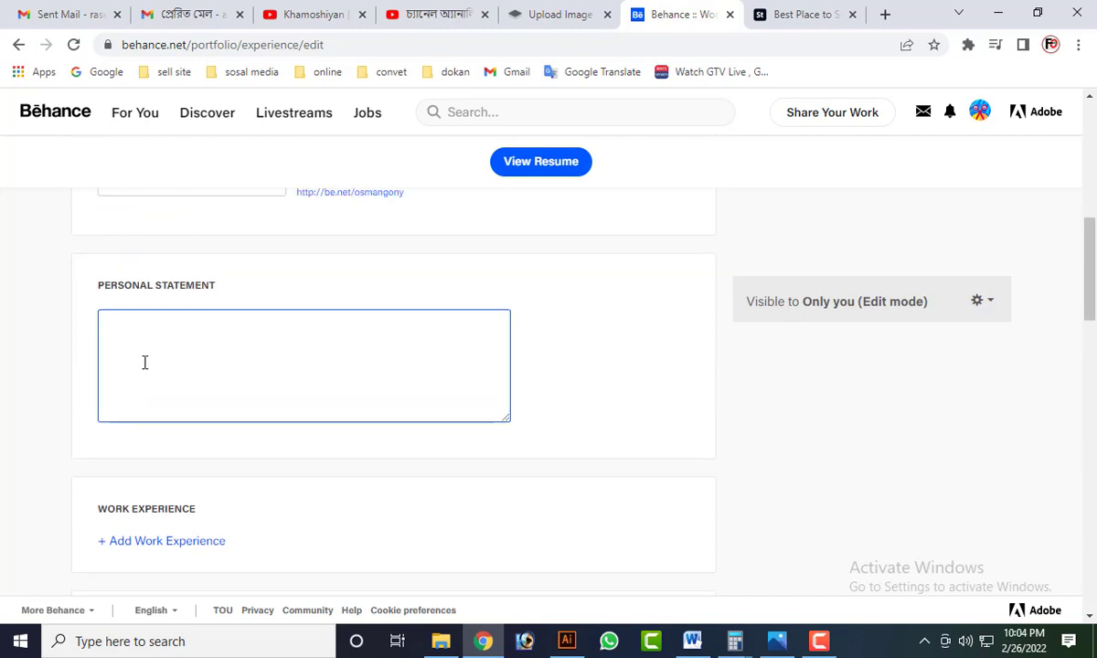
scroll(167, 374, "down", 3)
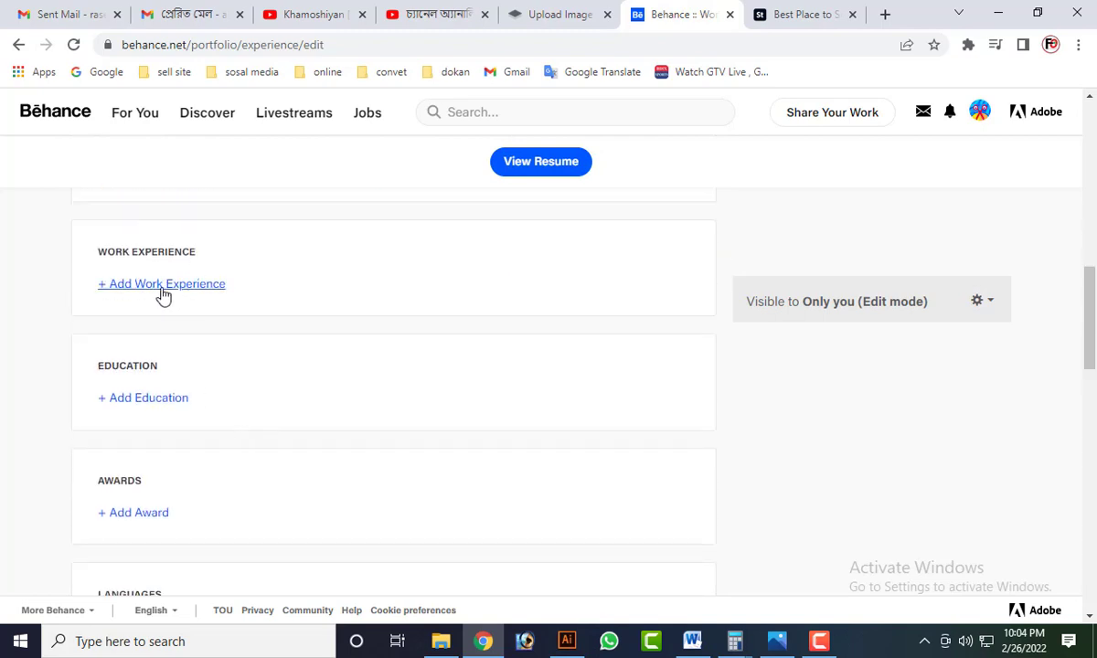
Try to add a work experience entry to the resume with the position "illustretor"
left_click(164, 294)
scroll(260, 366, "down", 1)
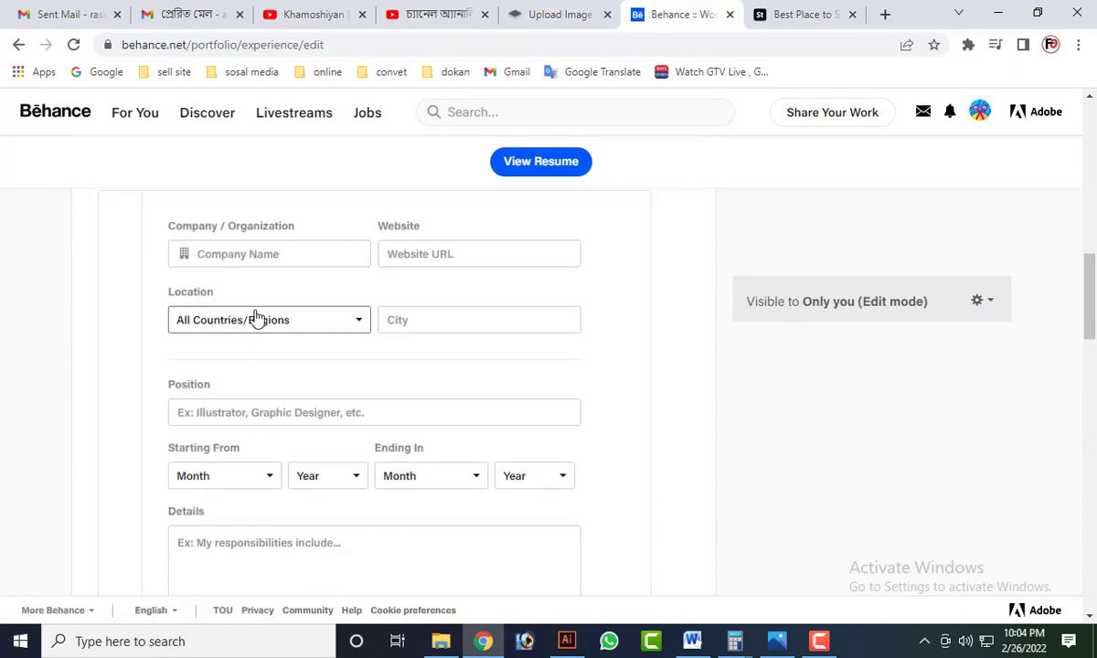
scroll(279, 402, "down", 1)
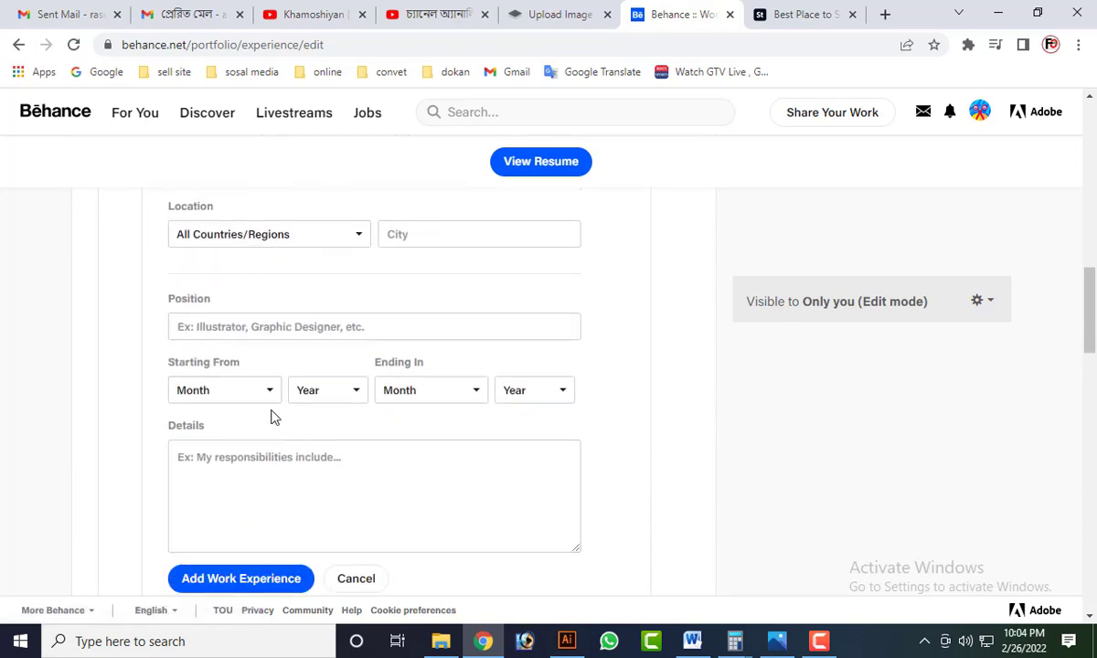
scroll(265, 365, "up", 2)
left_click(257, 339)
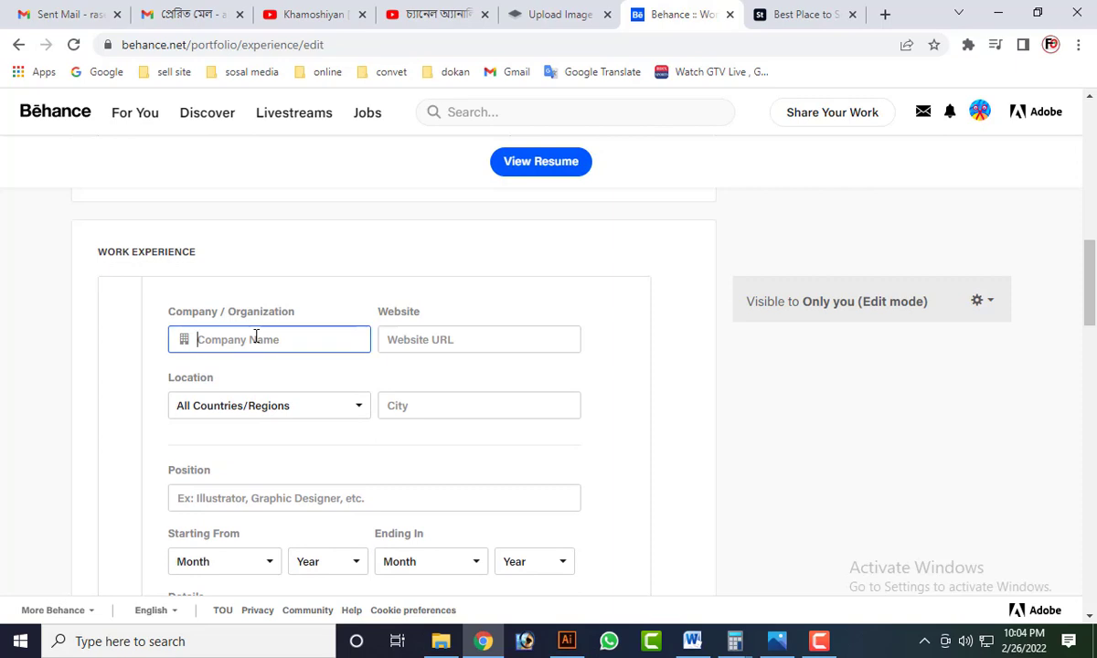
left_click(394, 340)
left_click(390, 406)
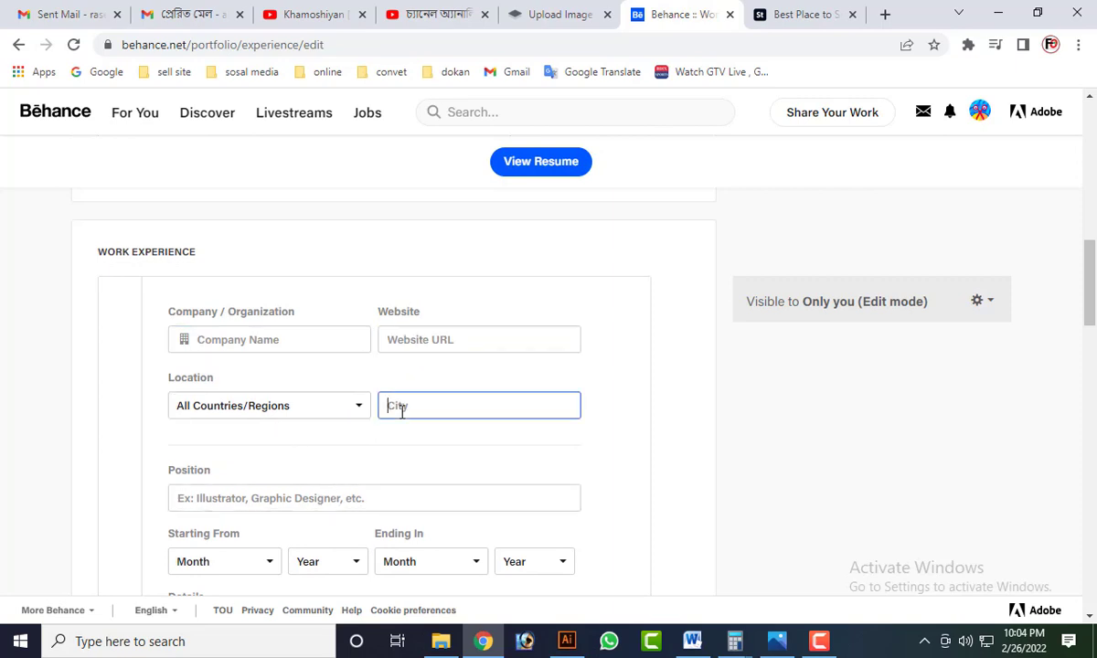
scroll(270, 462, "down", 1)
left_click(241, 411)
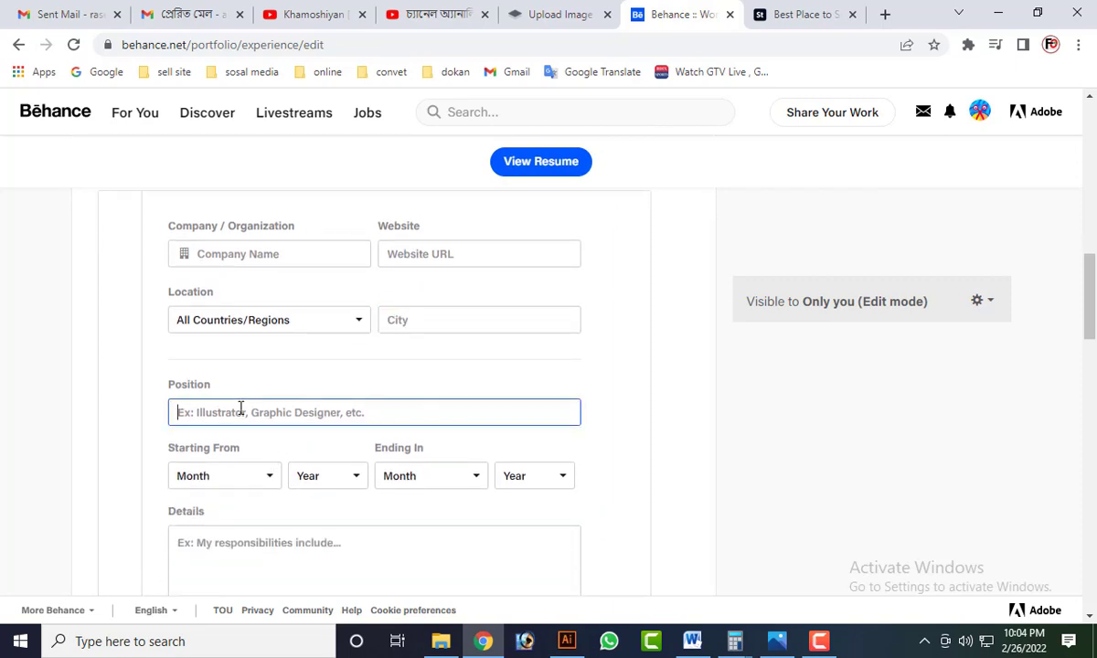
type("i")
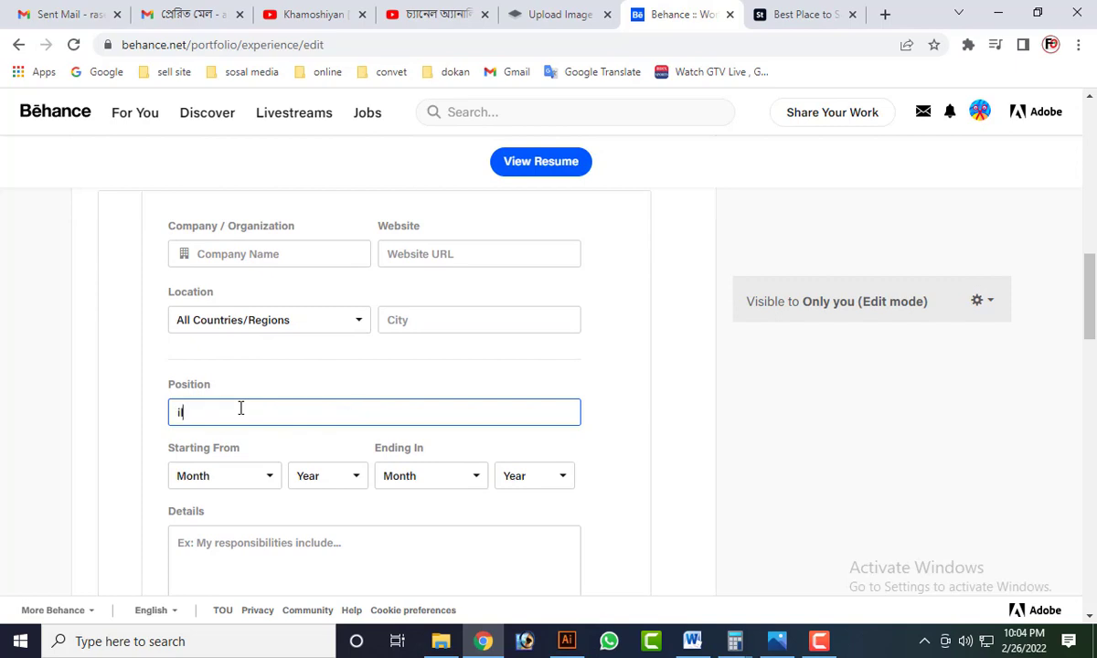
type("llustretor")
scroll(287, 428, "down", 2)
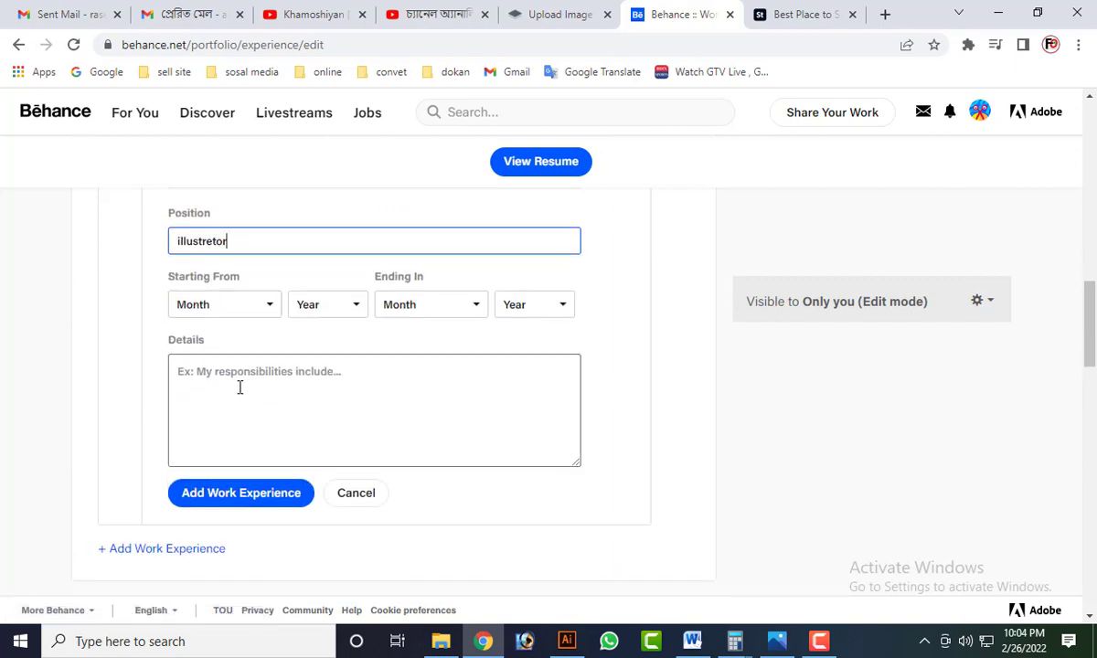
left_click(240, 420)
left_click(362, 502)
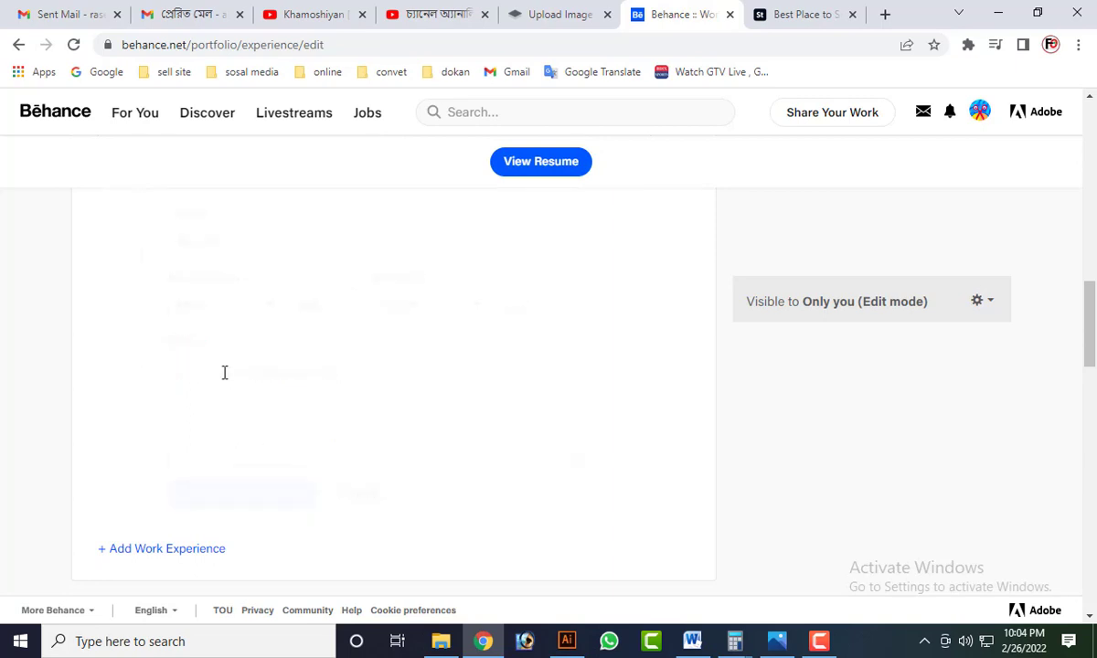
scroll(213, 416, "up", 4)
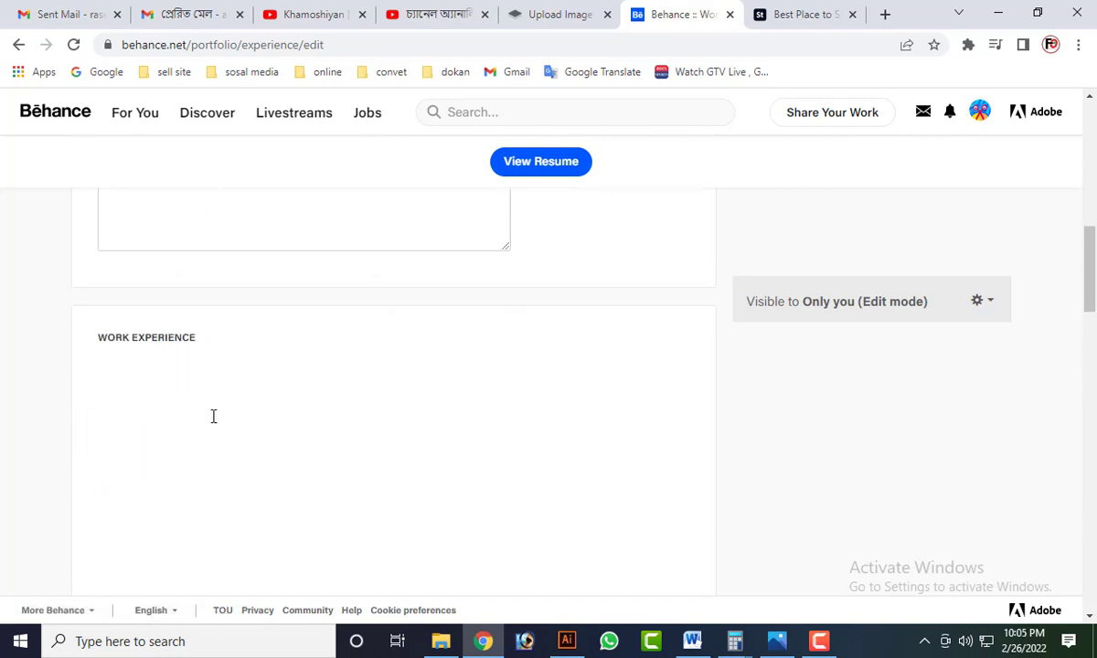
scroll(170, 416, "down", 4)
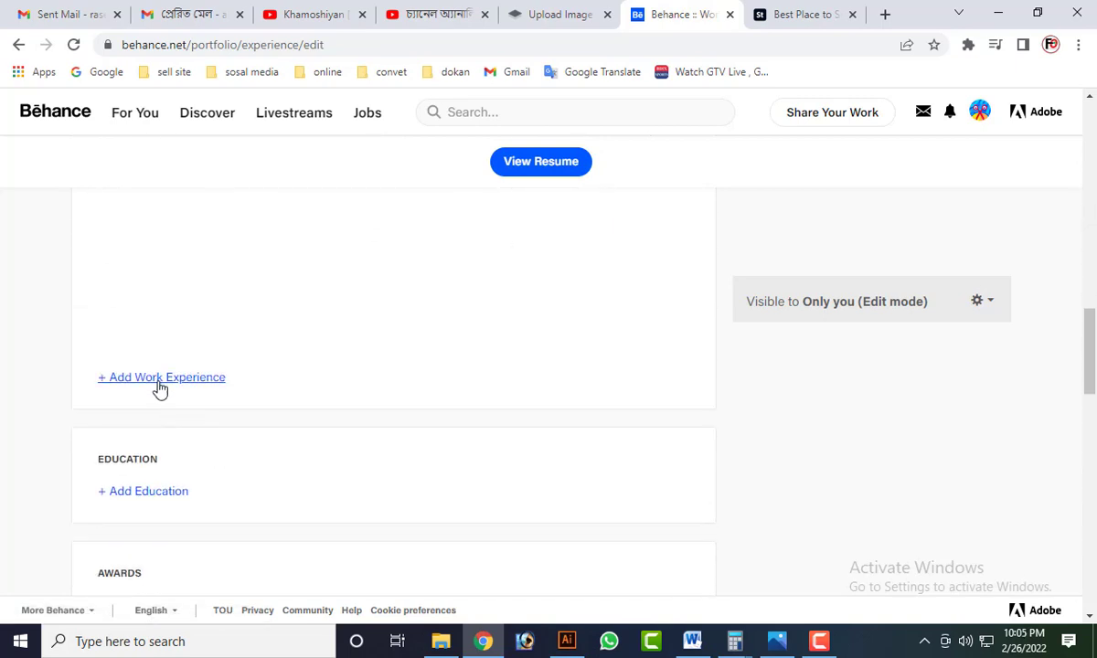
Examine the school, location, degree, date and details fields of a new education entry, discarding the blank entry
scroll(150, 439, "down", 1)
left_click(139, 406)
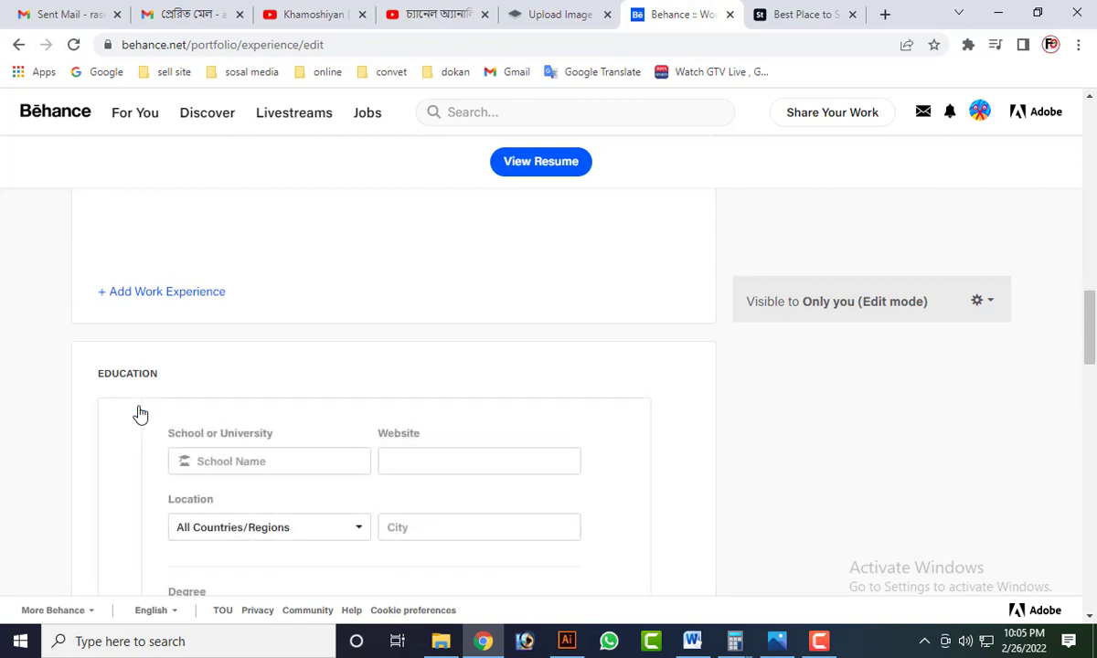
scroll(264, 490, "down", 1)
left_click(268, 376)
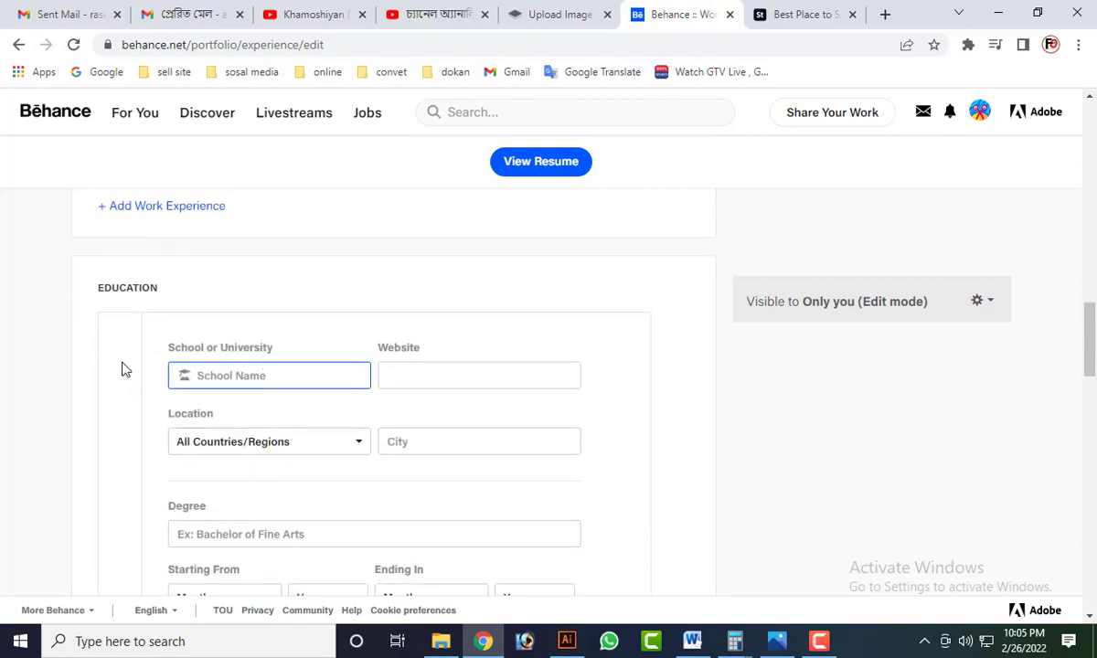
left_click(498, 378)
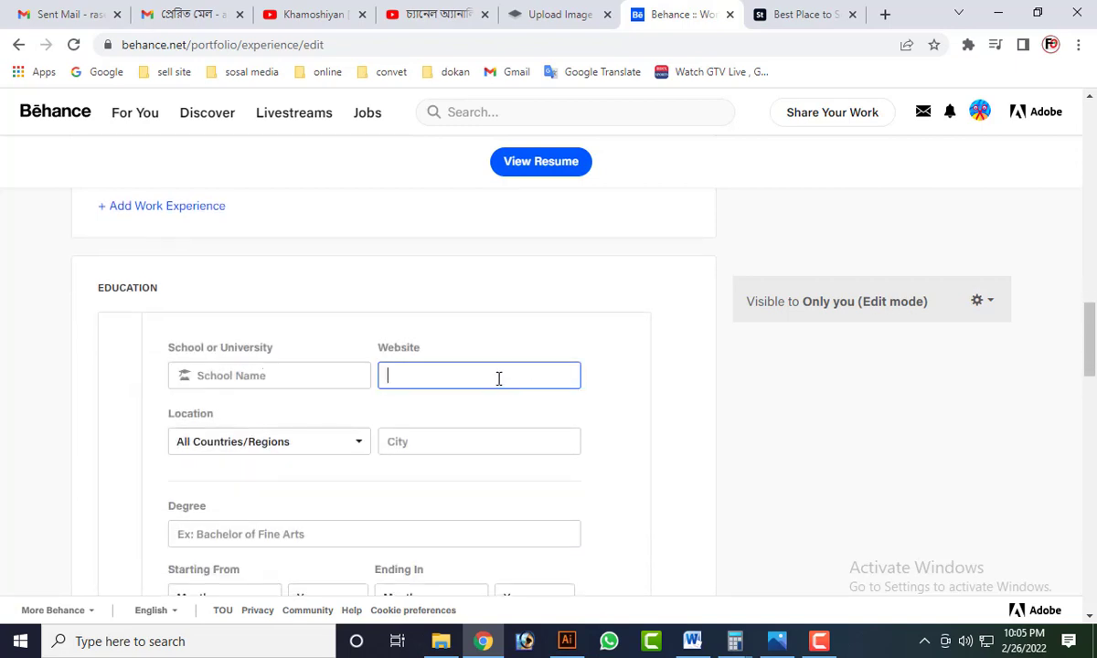
left_click(457, 439)
scroll(375, 434, "down", 2)
left_click(283, 362)
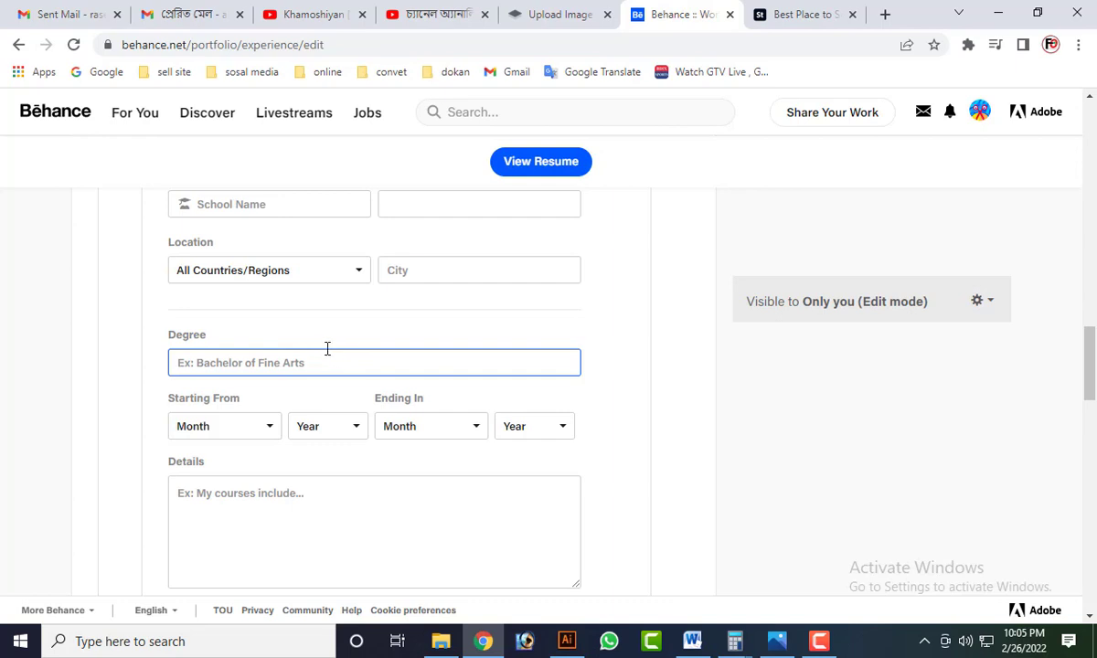
scroll(320, 457, "down", 1)
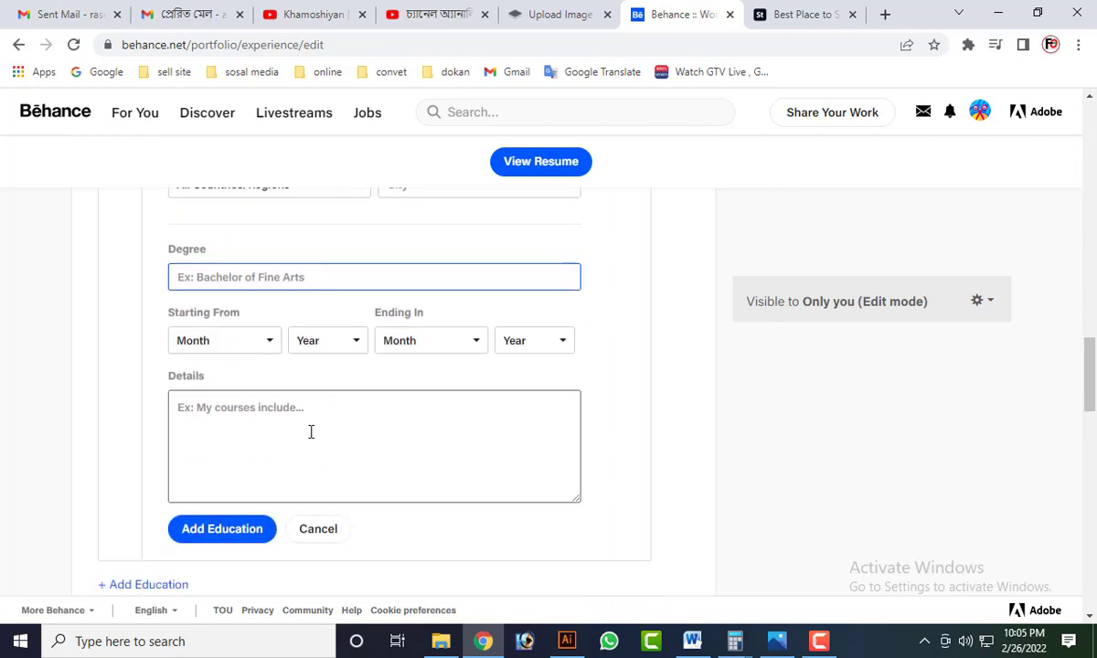
left_click(432, 447)
left_click(320, 534)
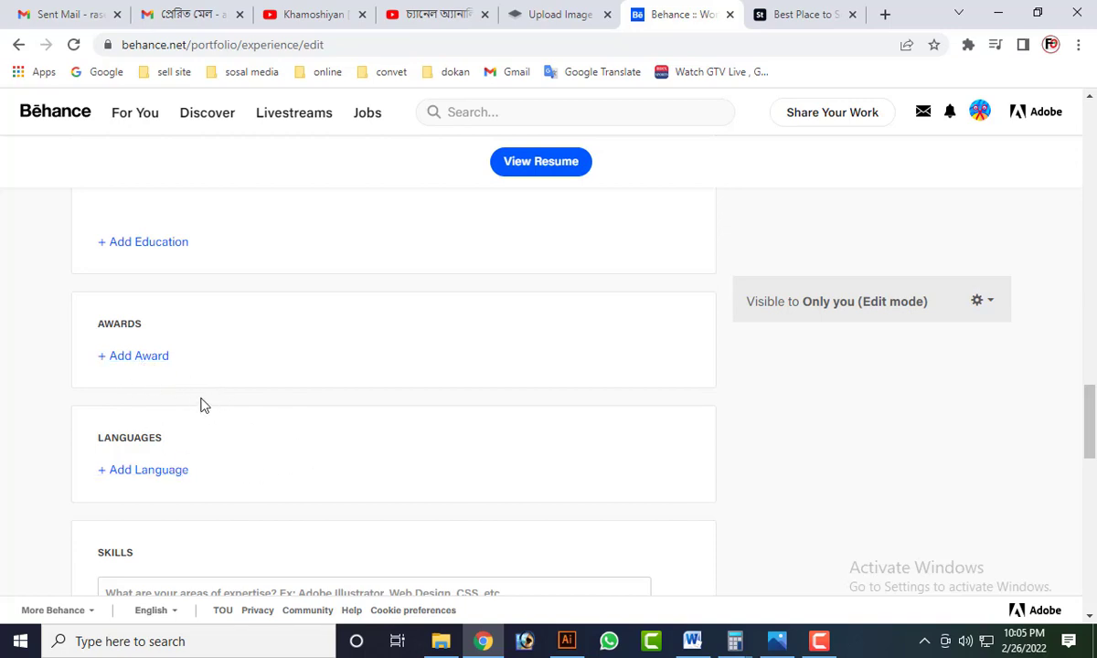
Add Bangla to the resume's languages at the Beginner proficiency level
left_click(144, 471)
scroll(213, 498, "down", 2)
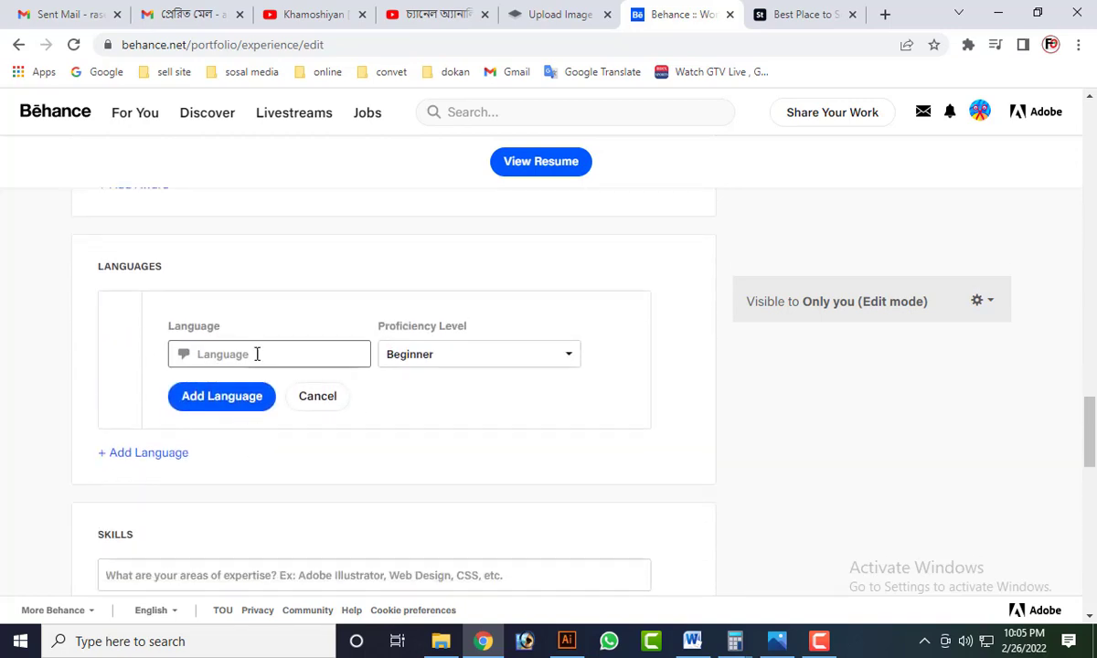
left_click(257, 354)
type("ba")
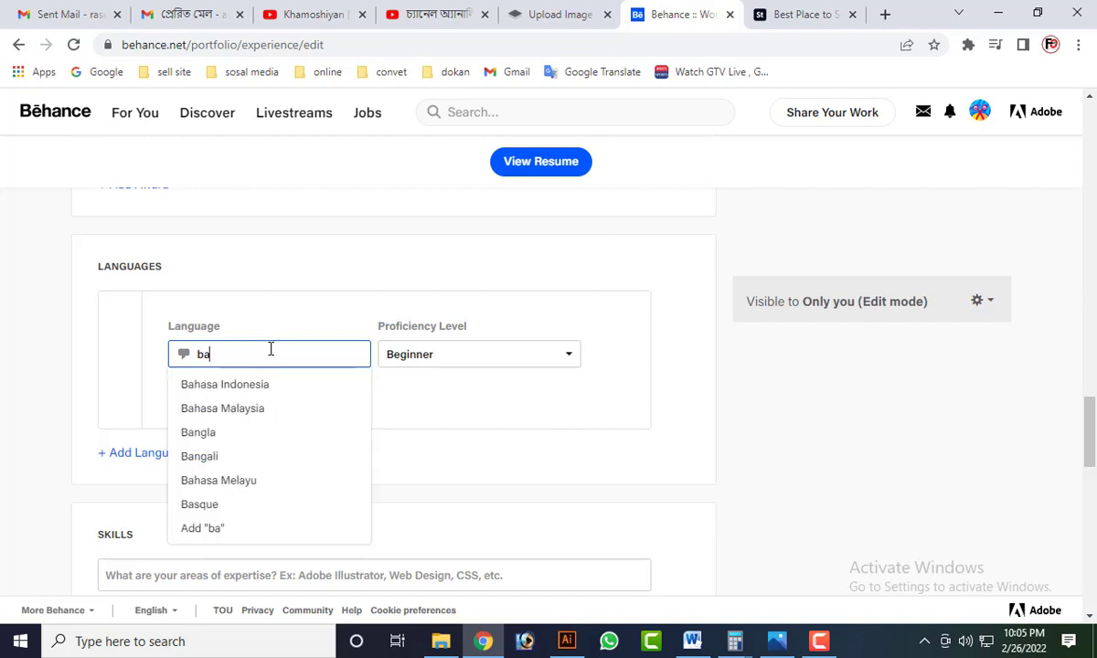
type("ng")
left_click(216, 385)
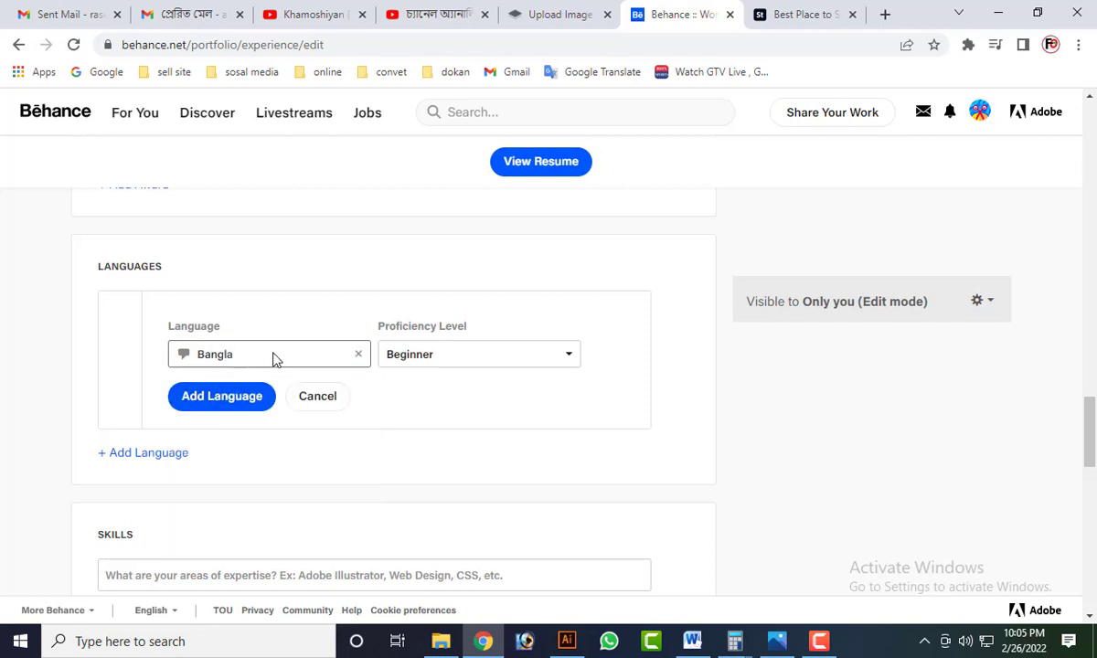
left_click(219, 400)
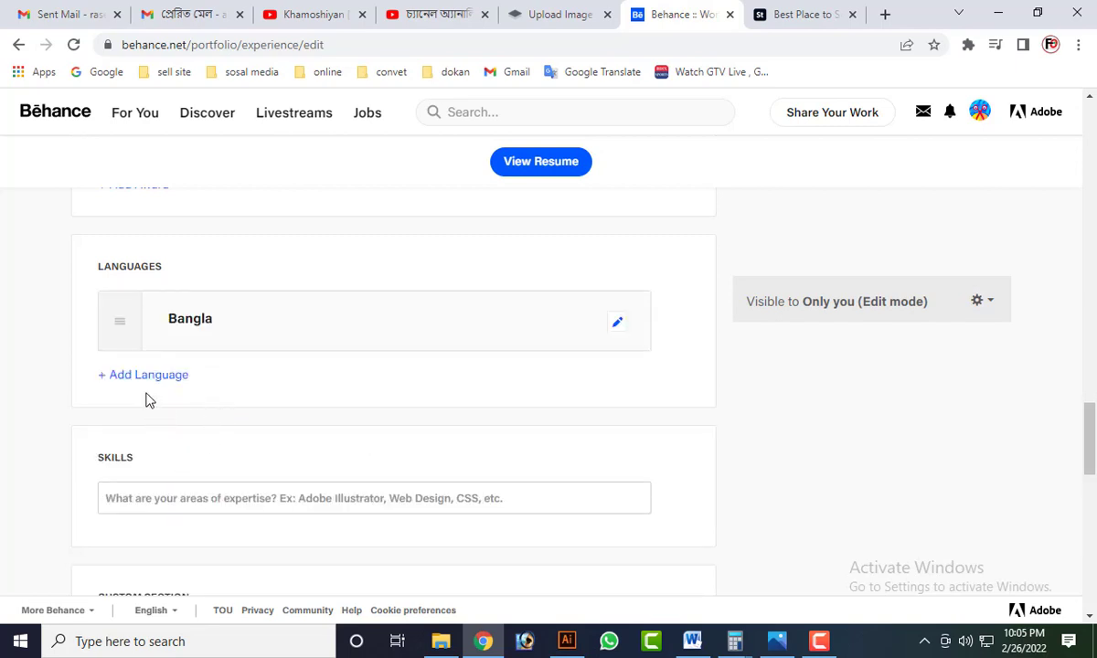
left_click(146, 375)
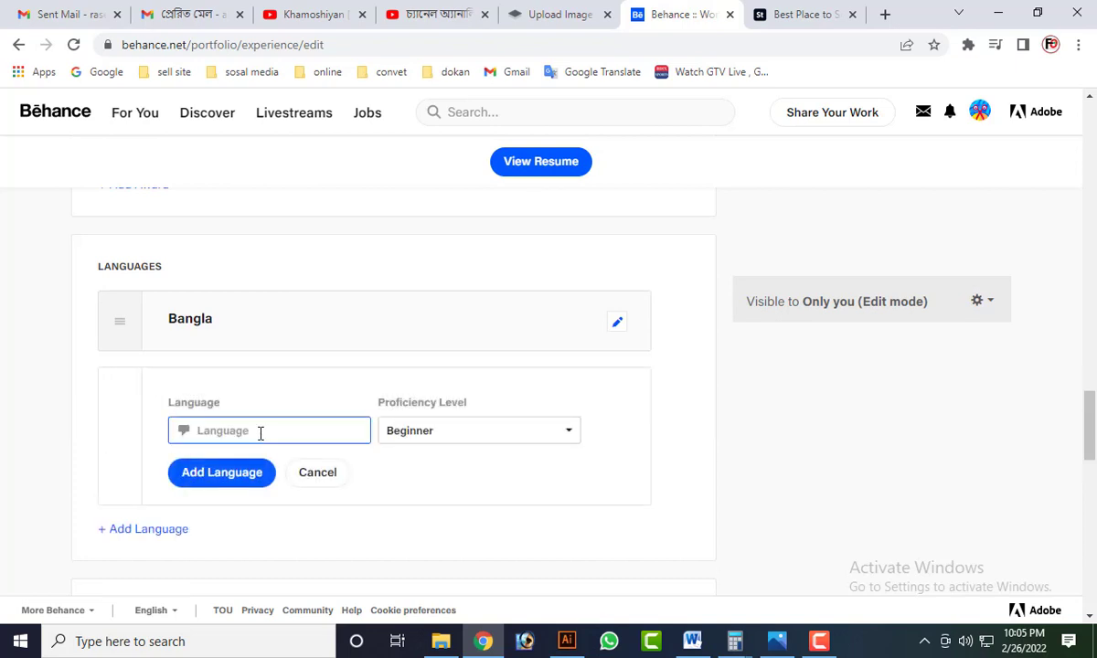
type("eing")
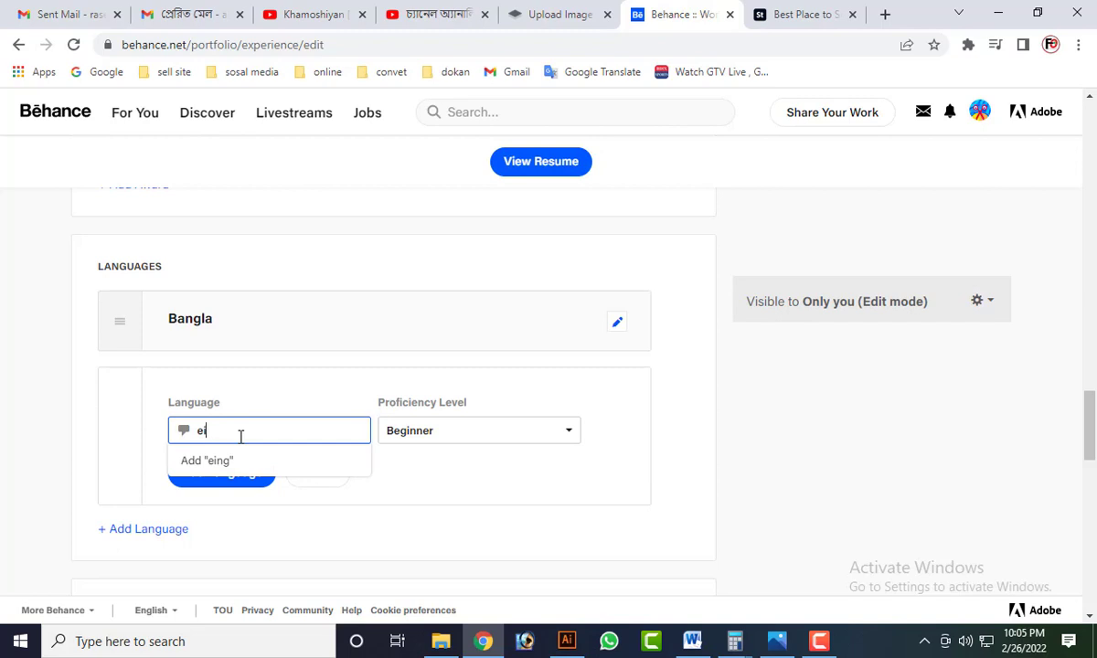
key("BackSpace")
key("BackSpace")
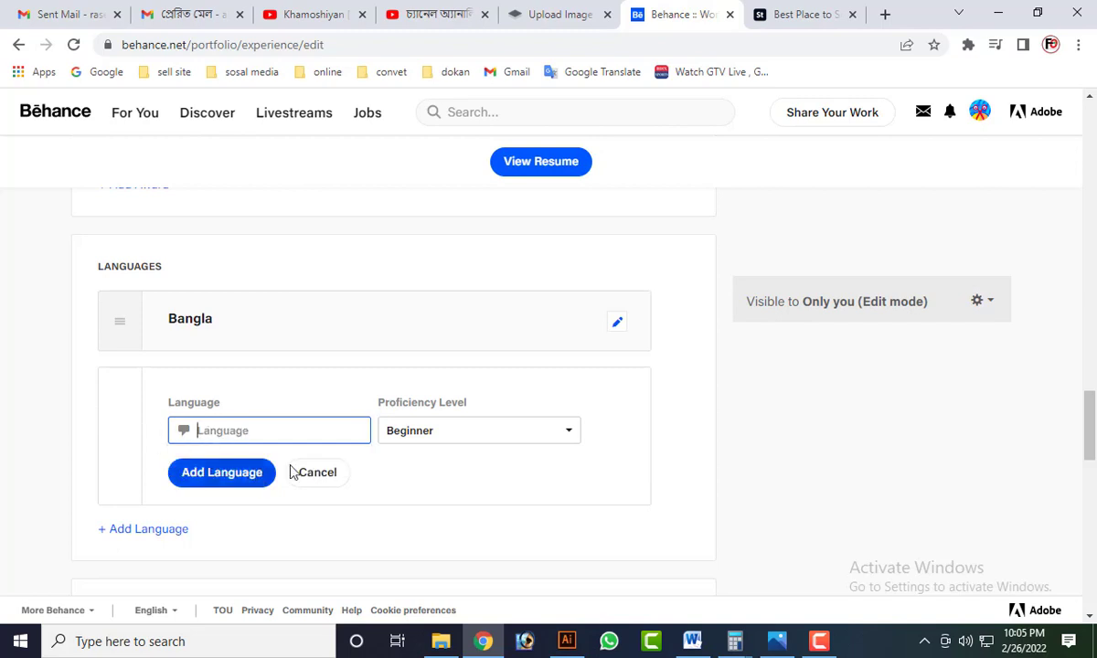
left_click(444, 433)
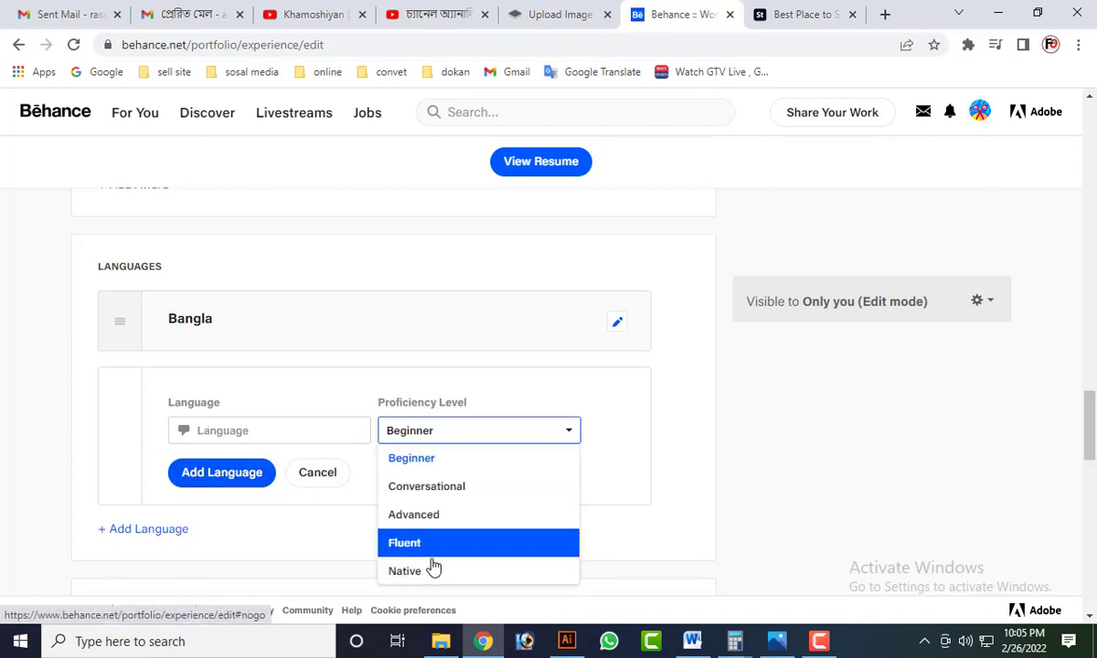
left_click(318, 472)
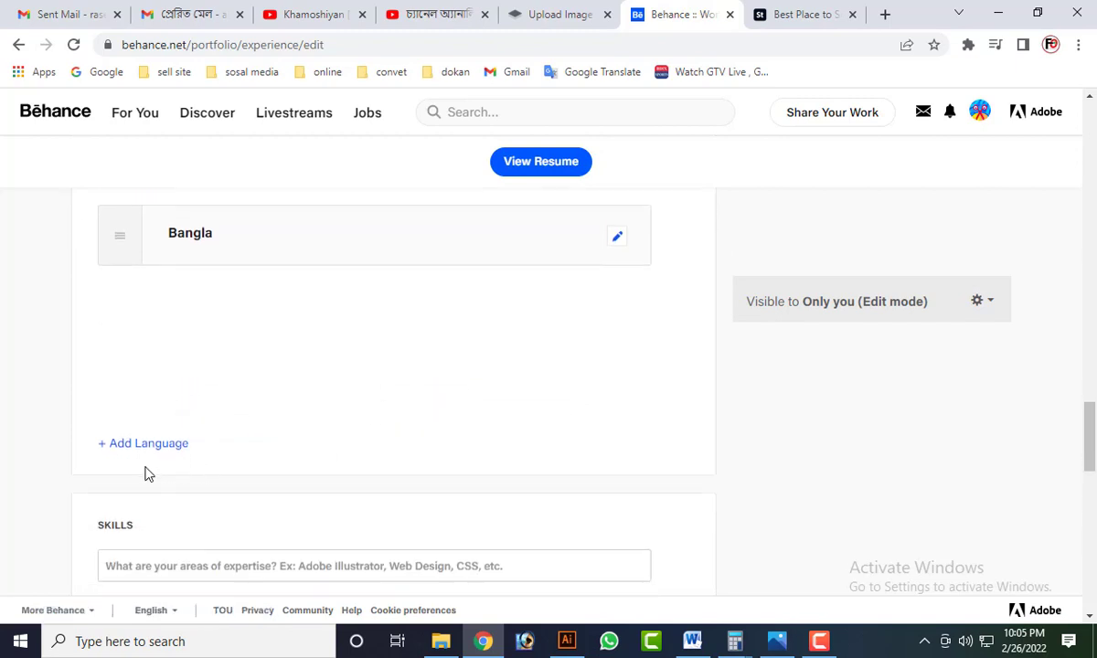
Examine the skills field and the custom sections' title and details fields at the end of the resume form
scroll(146, 474, "down", 2)
left_click(209, 393)
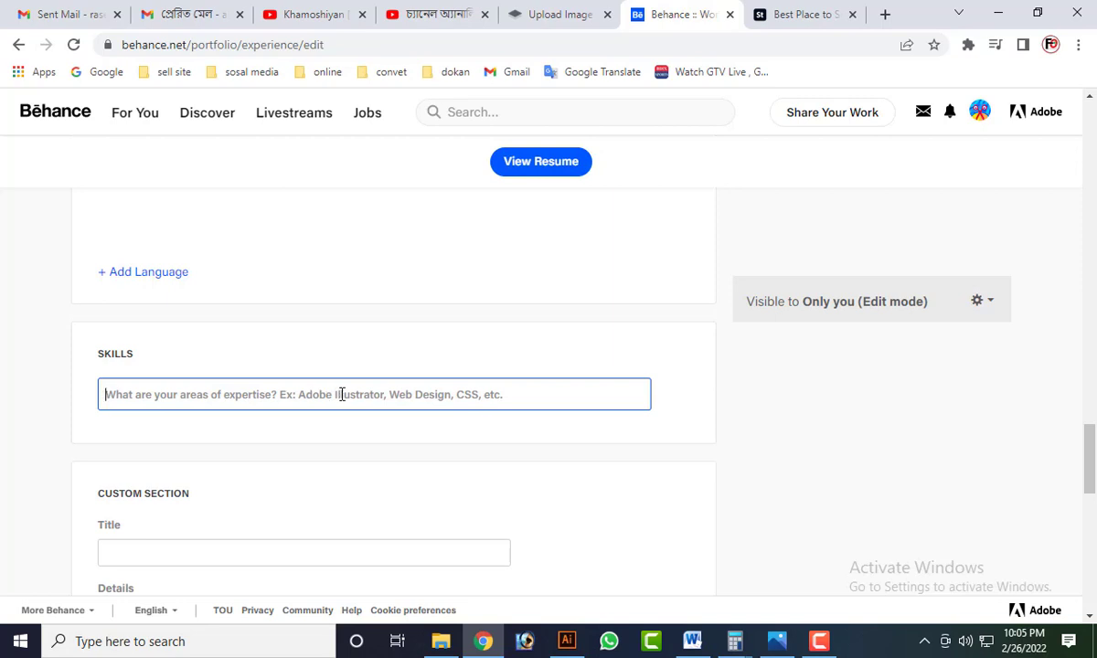
type("I")
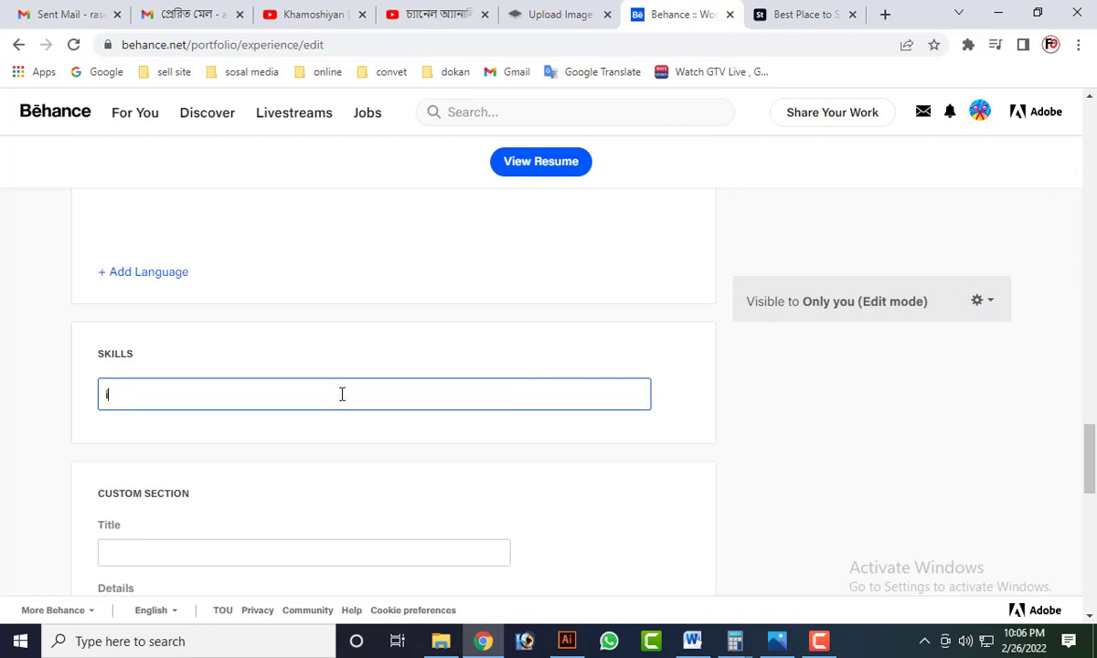
key("BackSpace")
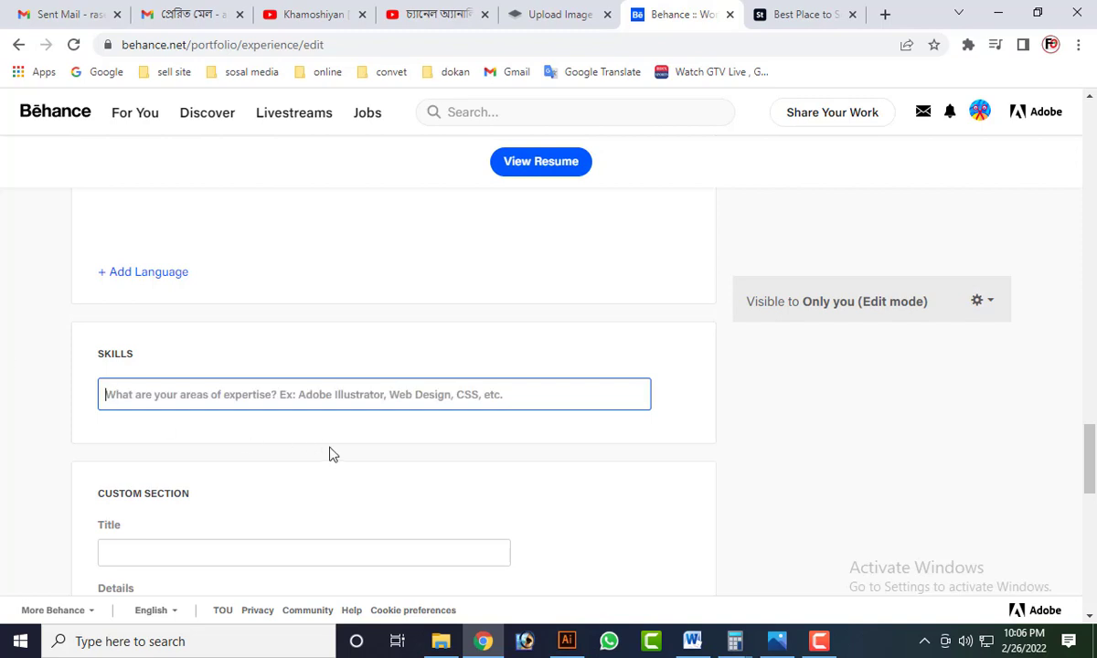
scroll(181, 483, "down", 1)
left_click(180, 466)
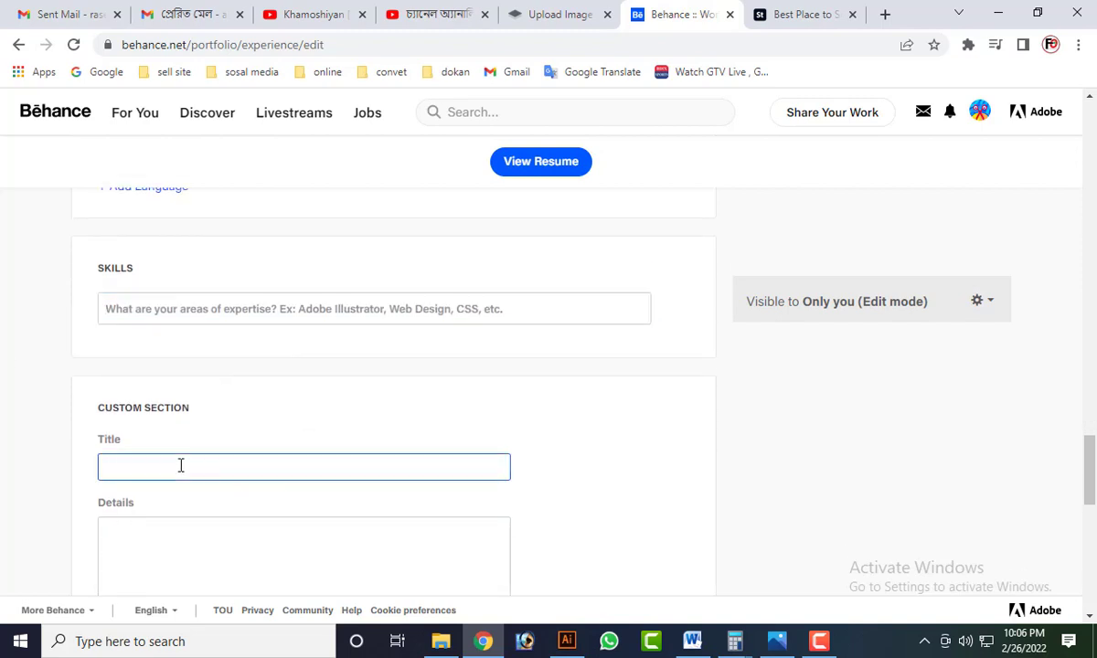
scroll(174, 462, "down", 2)
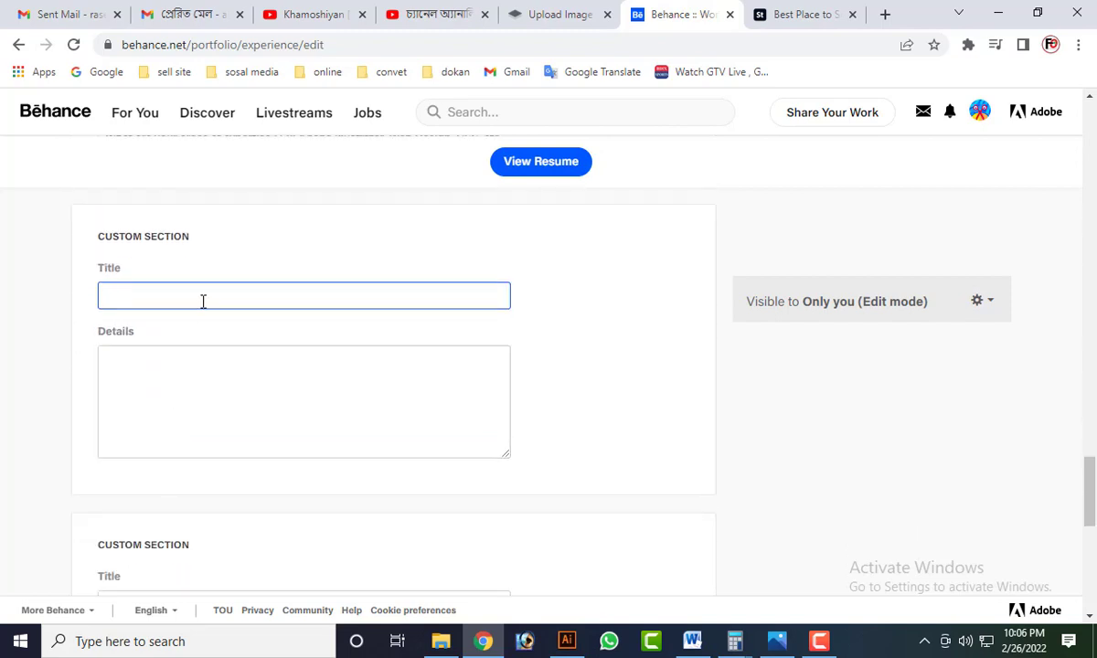
left_click(147, 366)
scroll(291, 405, "down", 3)
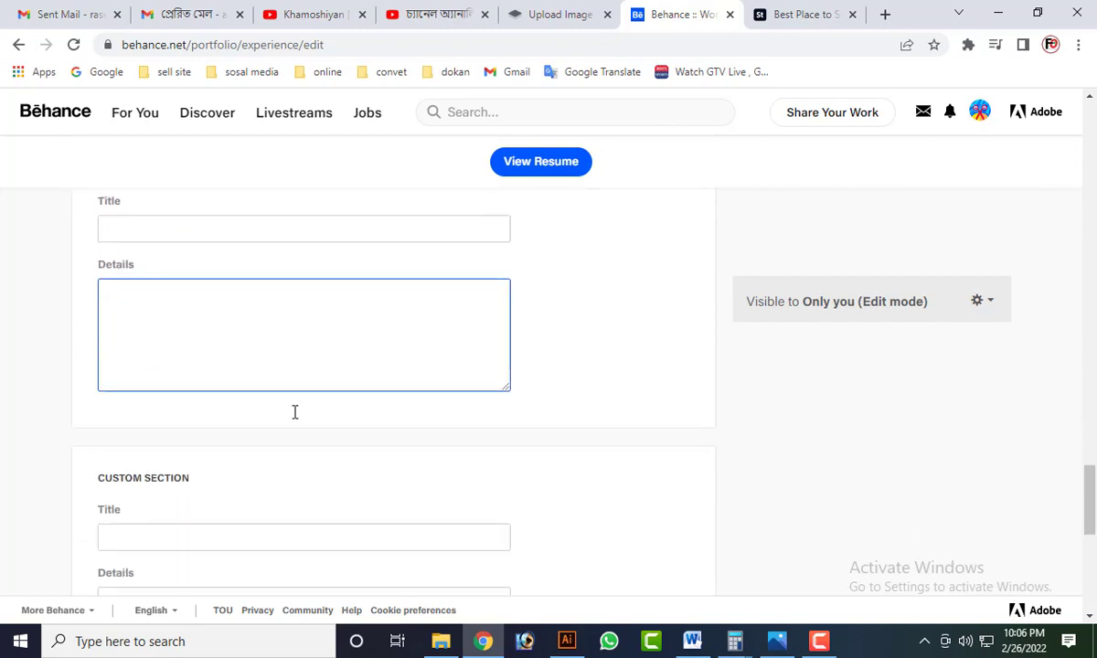
left_click(191, 347)
scroll(255, 425, "down", 1)
scroll(255, 425, "down", 1)
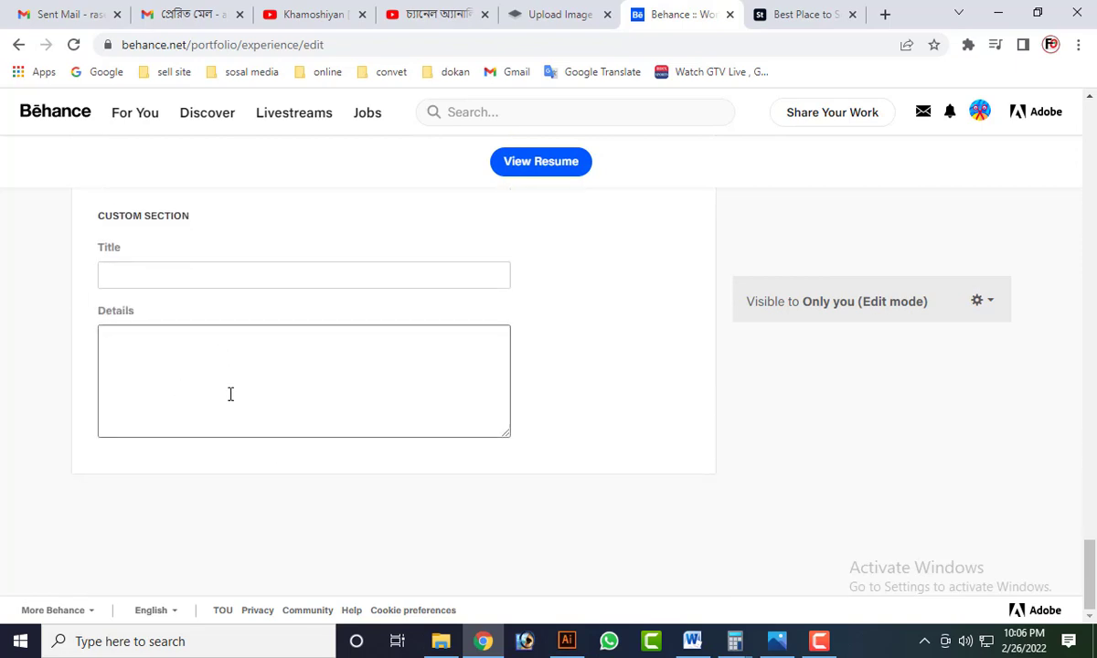
Leave the resume form and open the profile page
scroll(520, 357, "up", 2)
scroll(519, 356, "up", 10)
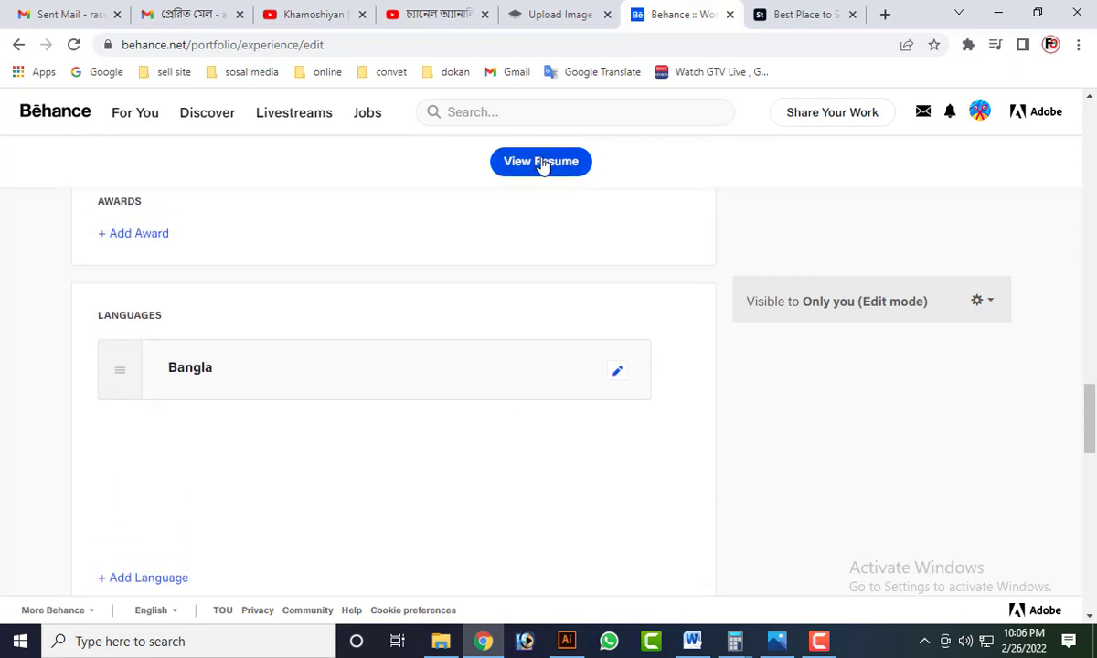
scroll(290, 458, "up", 10)
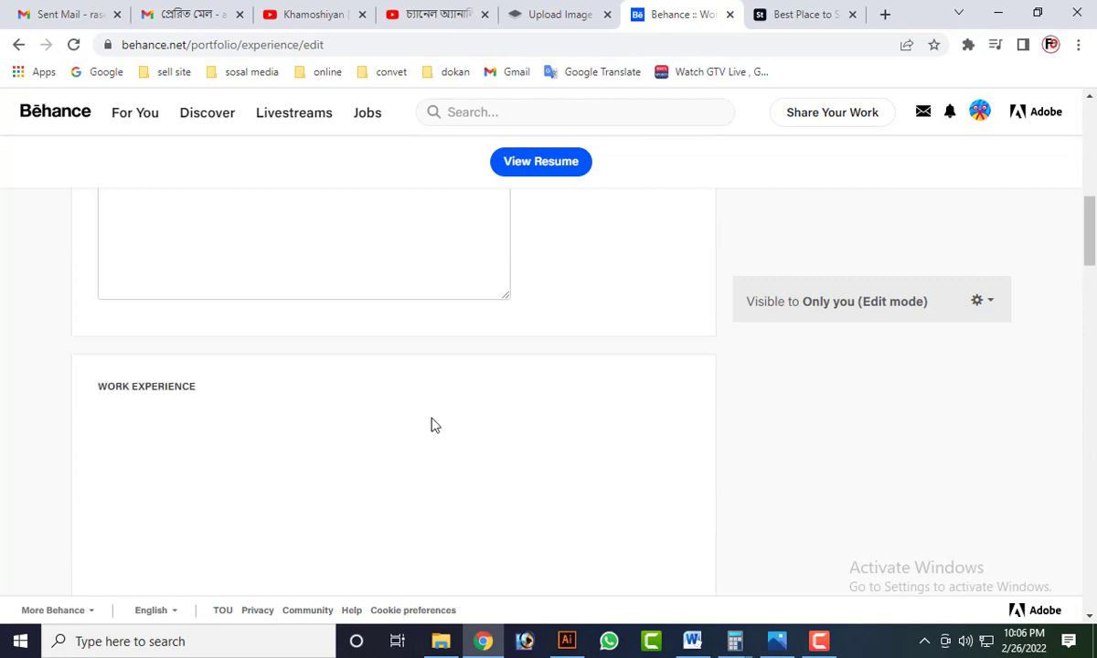
scroll(887, 233, "down", 1)
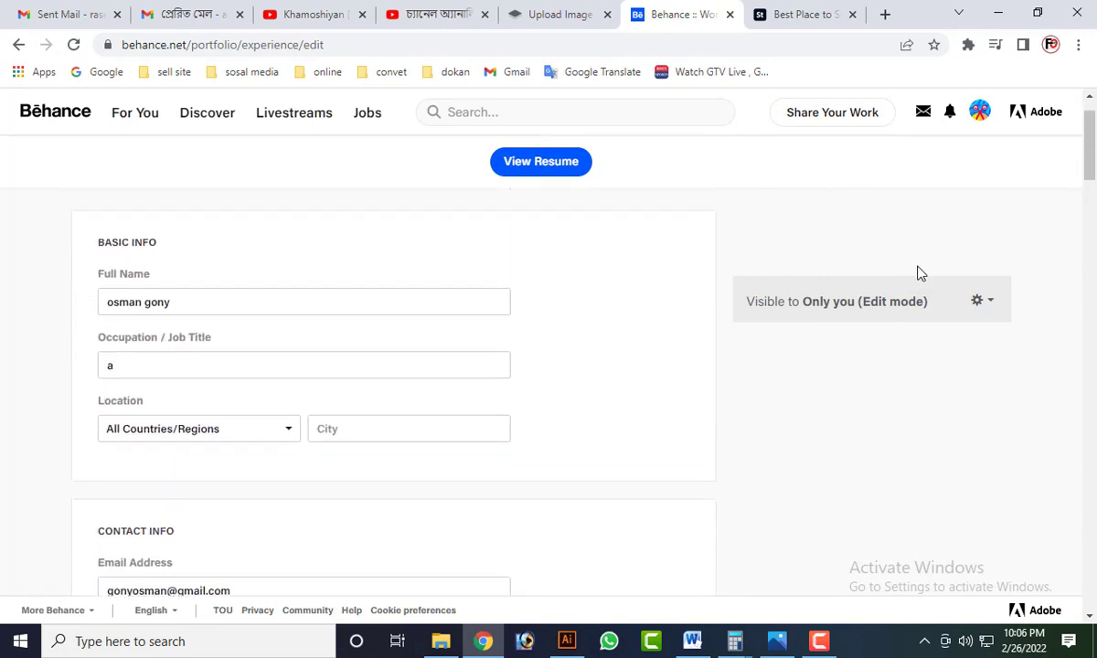
scroll(951, 197, "up", 1)
left_click(981, 119)
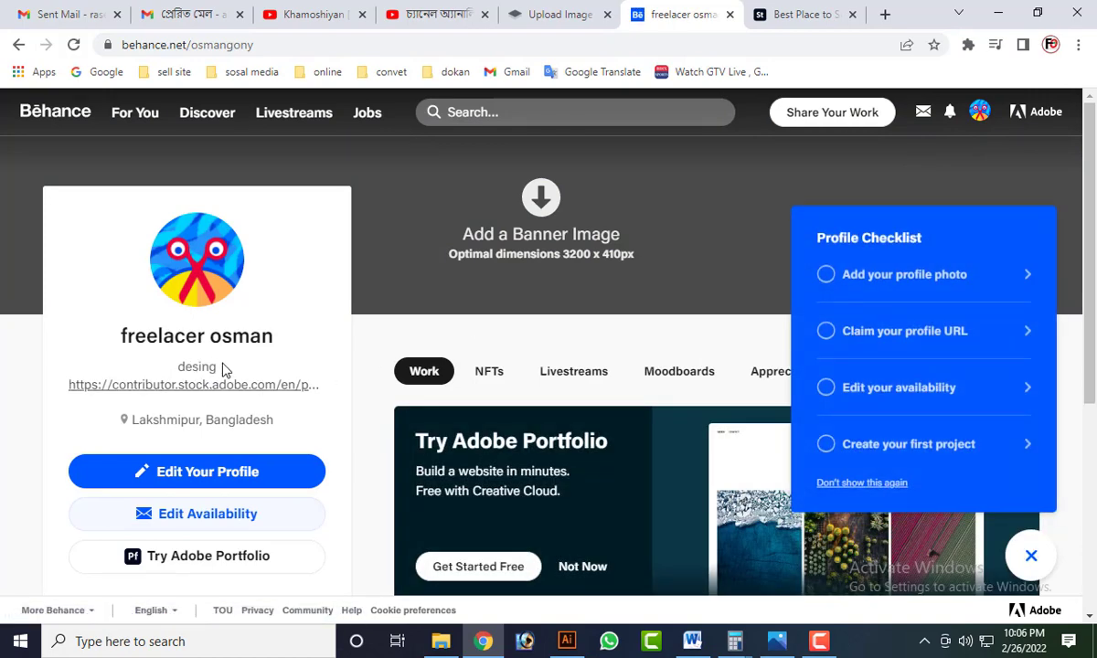
Examine the occupation, website link and About Me text on the profile page, checking where the website link leads
left_click_drag(219, 371, 150, 370)
left_click(219, 366)
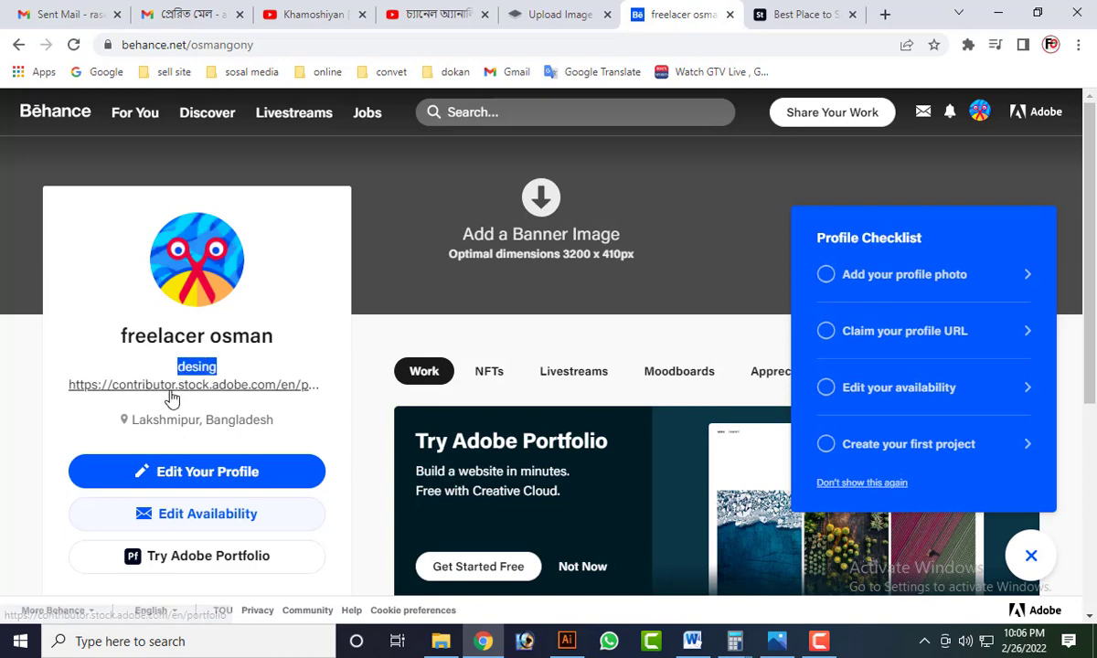
left_click(171, 391)
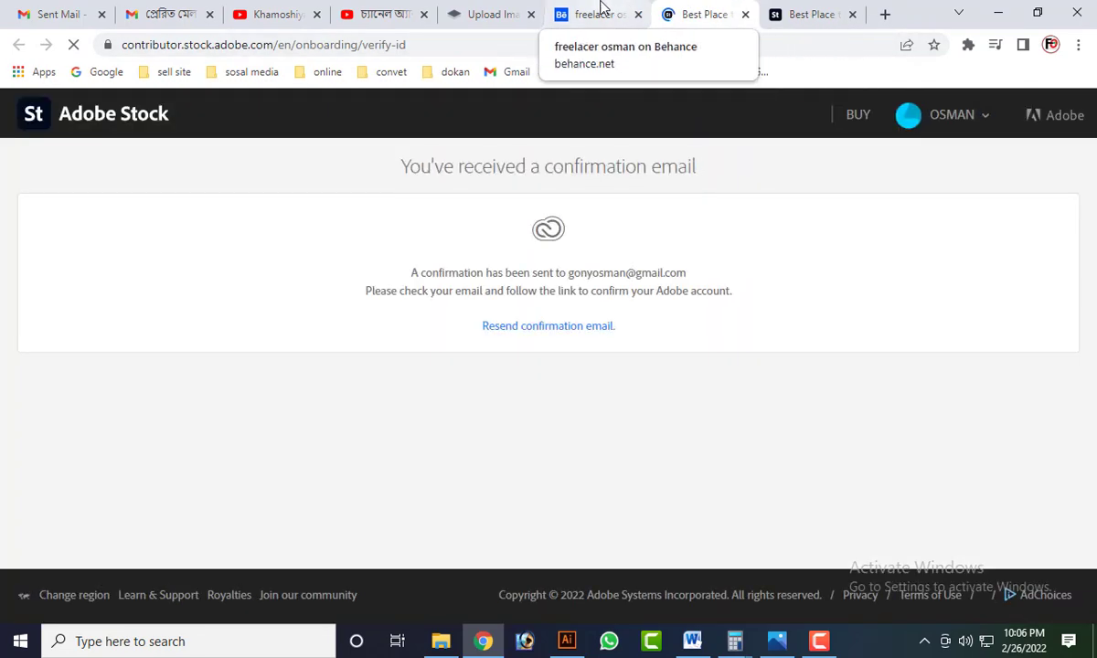
left_click(596, 14)
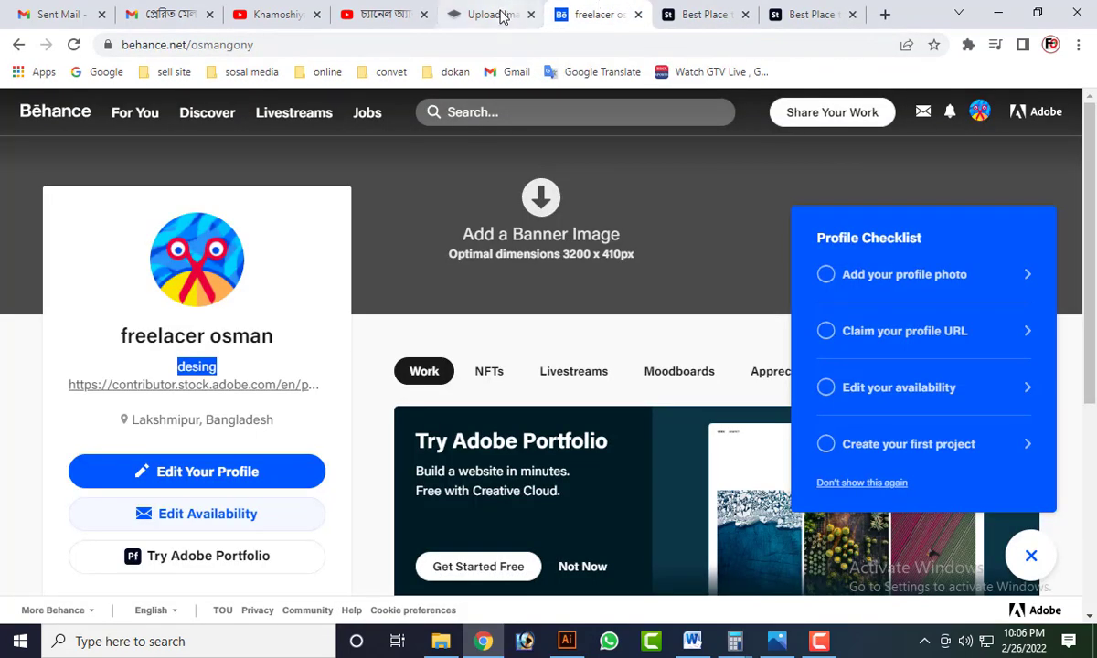
scroll(159, 466, "down", 2)
left_click(56, 340)
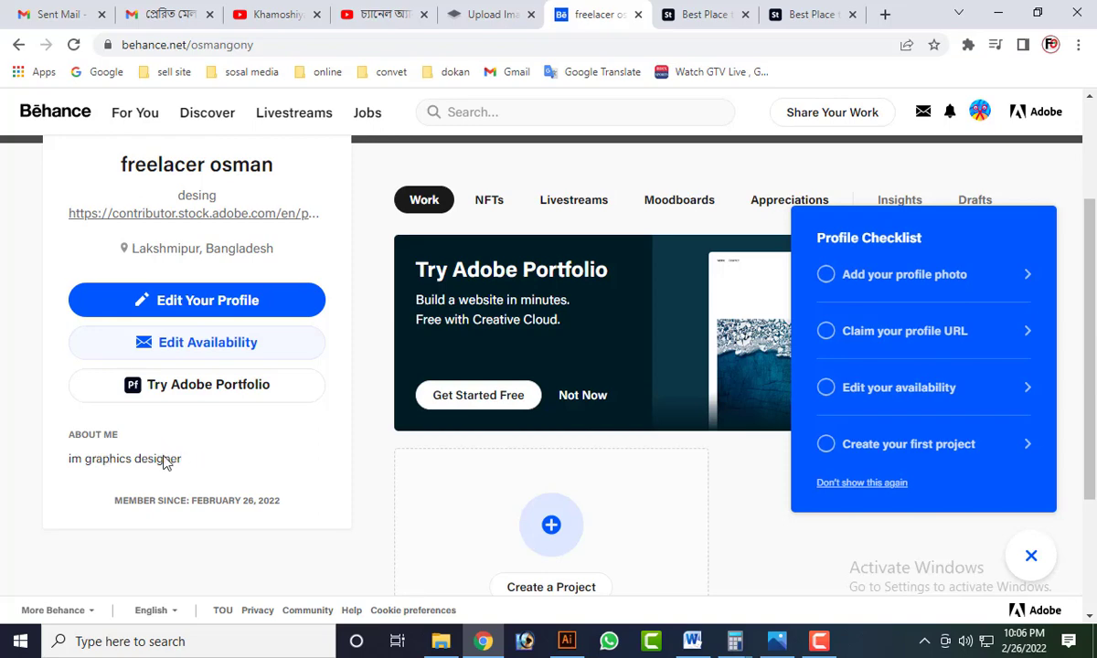
left_click_drag(166, 464, 54, 458)
left_click(76, 454)
scroll(252, 491, "down", 1)
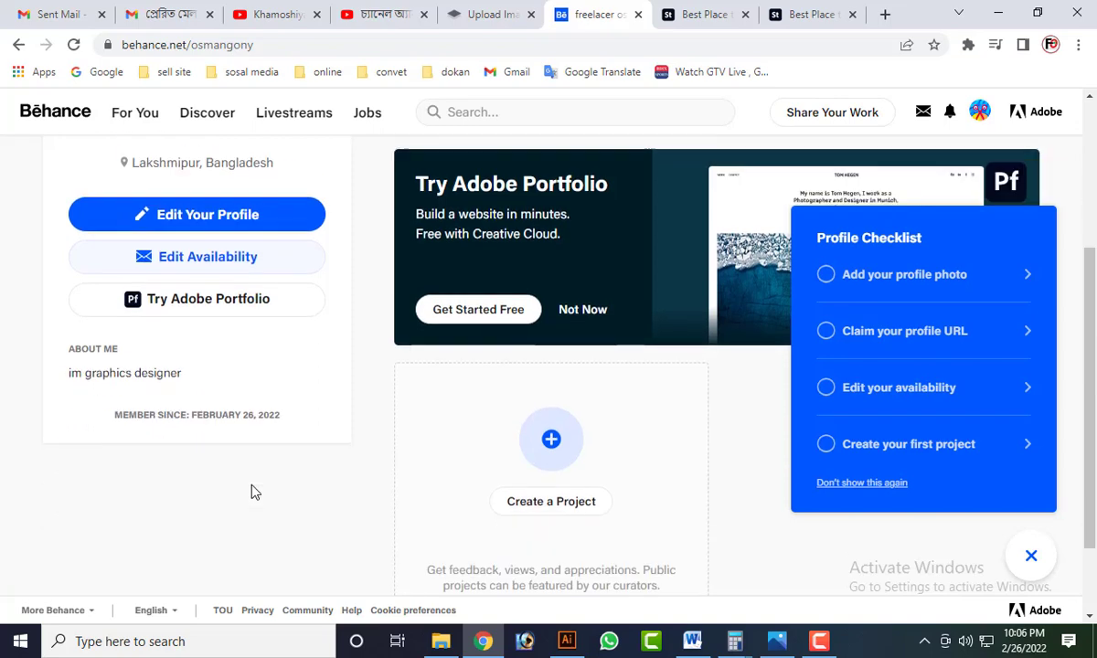
scroll(249, 491, "up", 3)
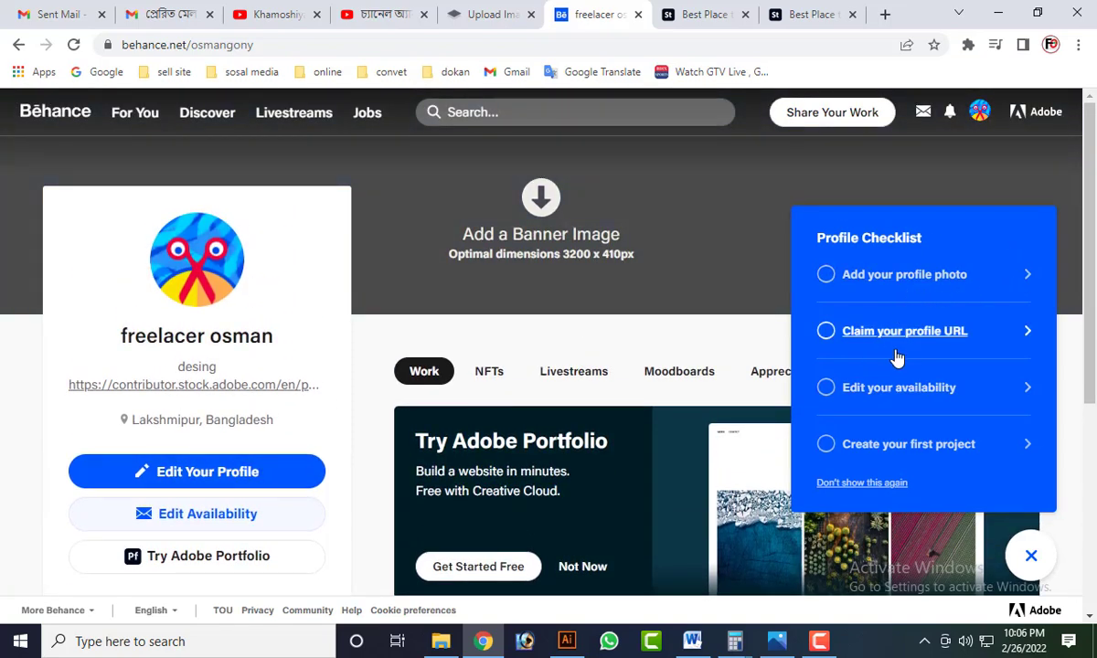
Replace the profile picture with image 1 from the Downloads folder, keeping the default crop
left_click(188, 472)
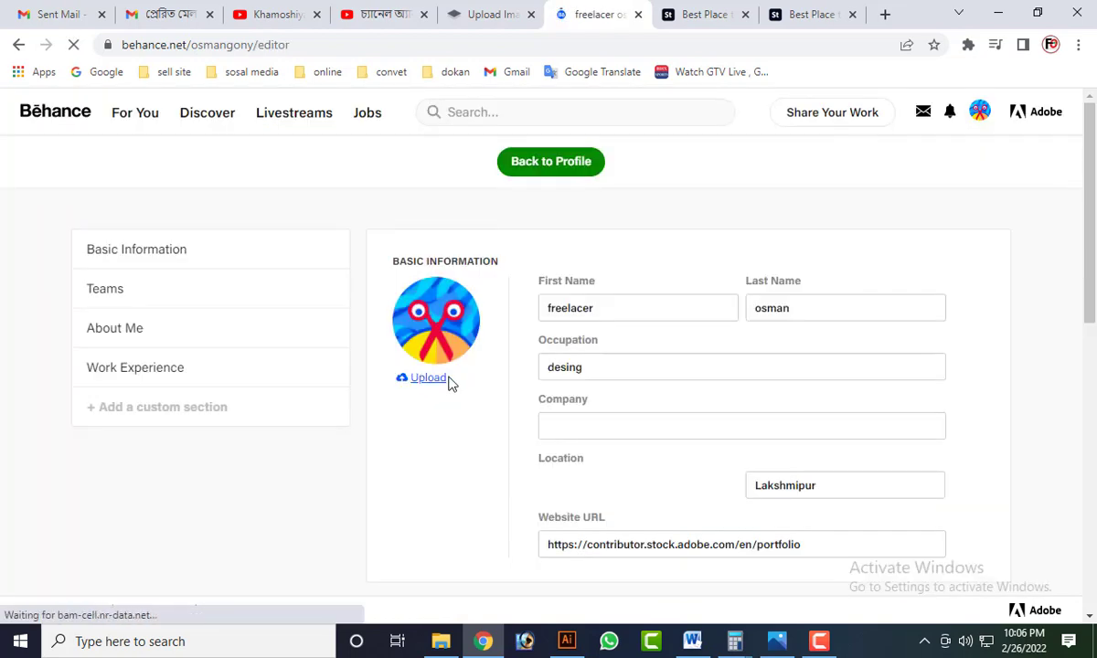
left_click(436, 374)
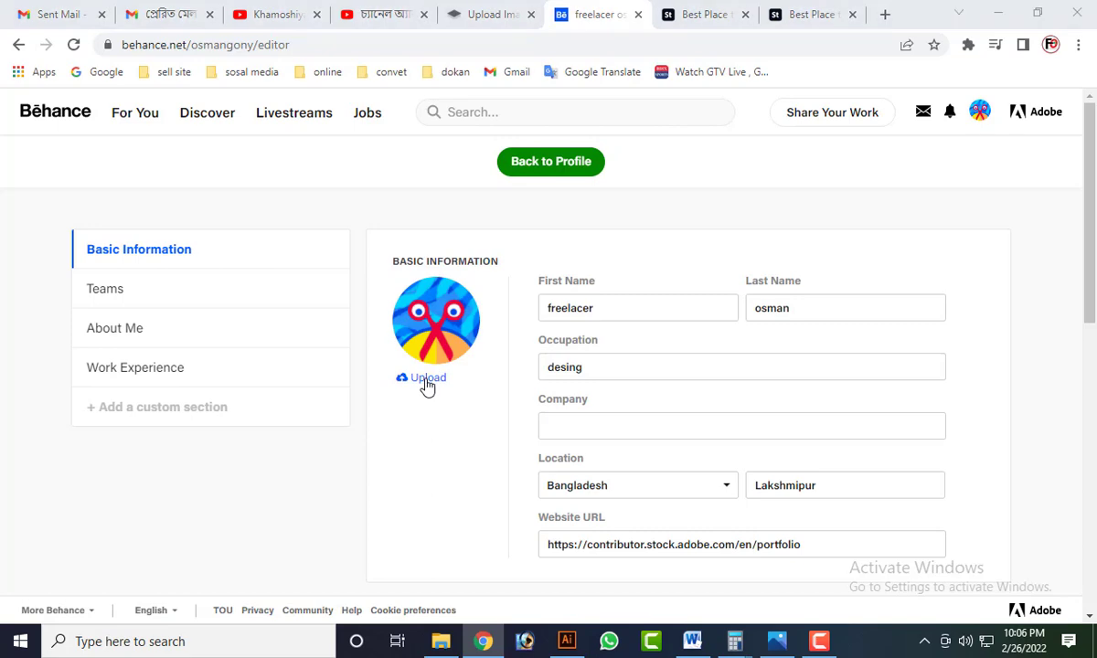
left_click(287, 242)
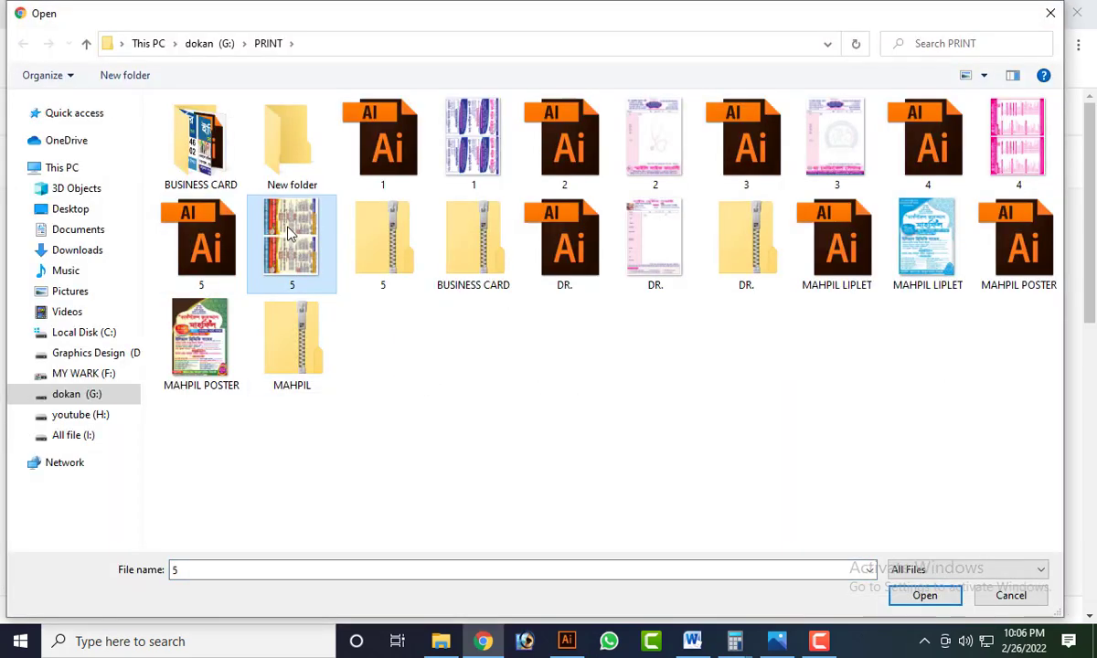
left_click(90, 247)
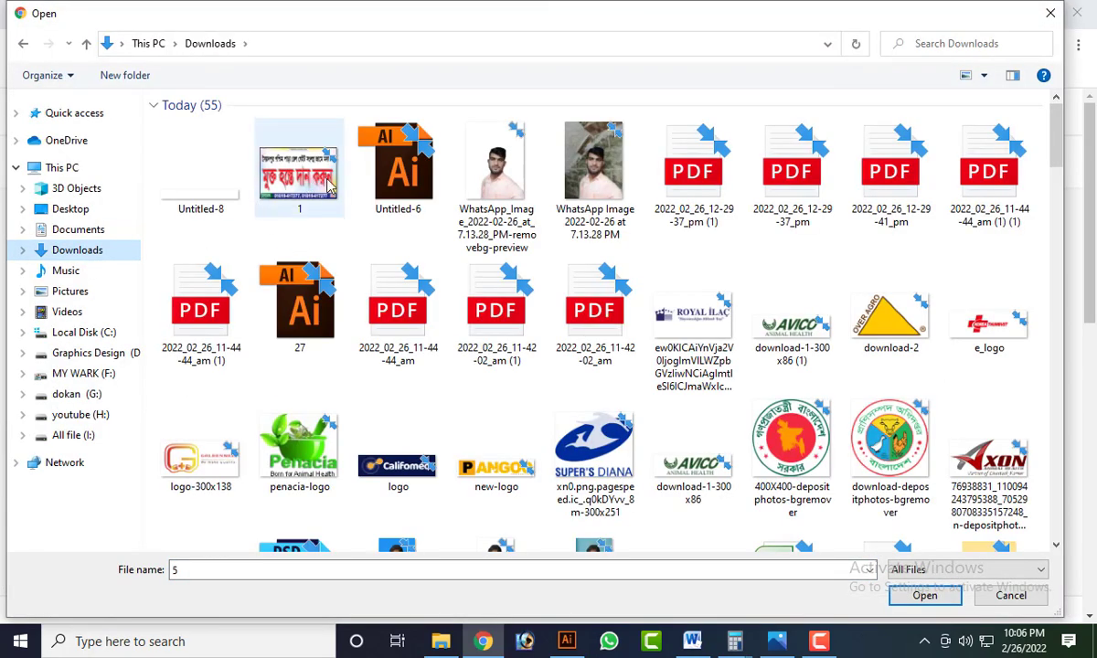
double_click(232, 178)
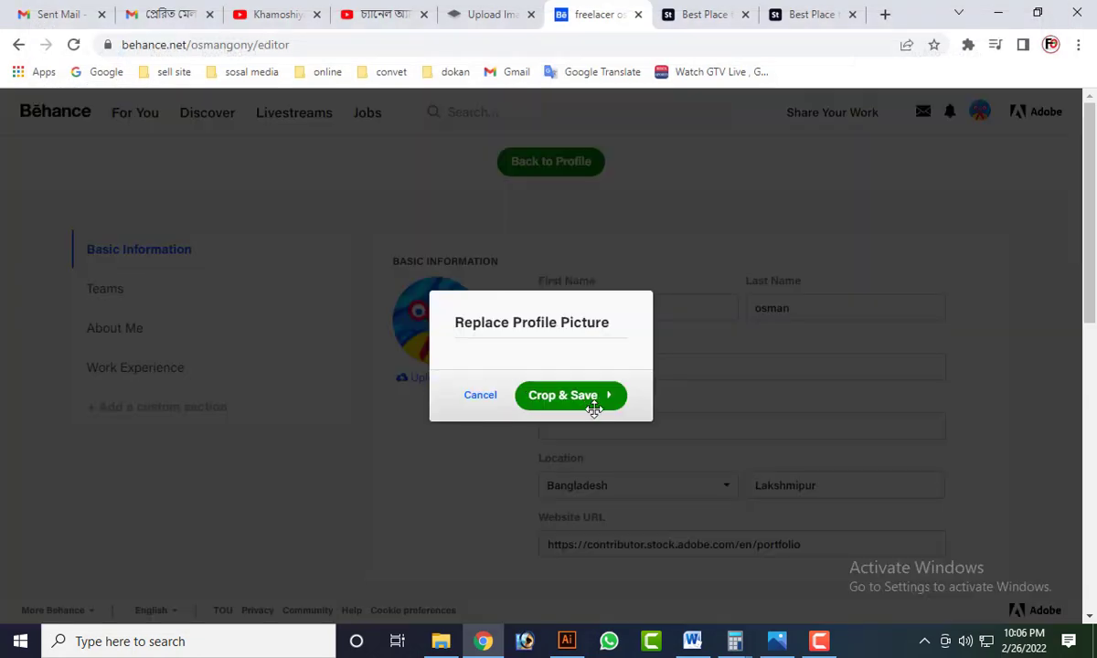
left_click(701, 545)
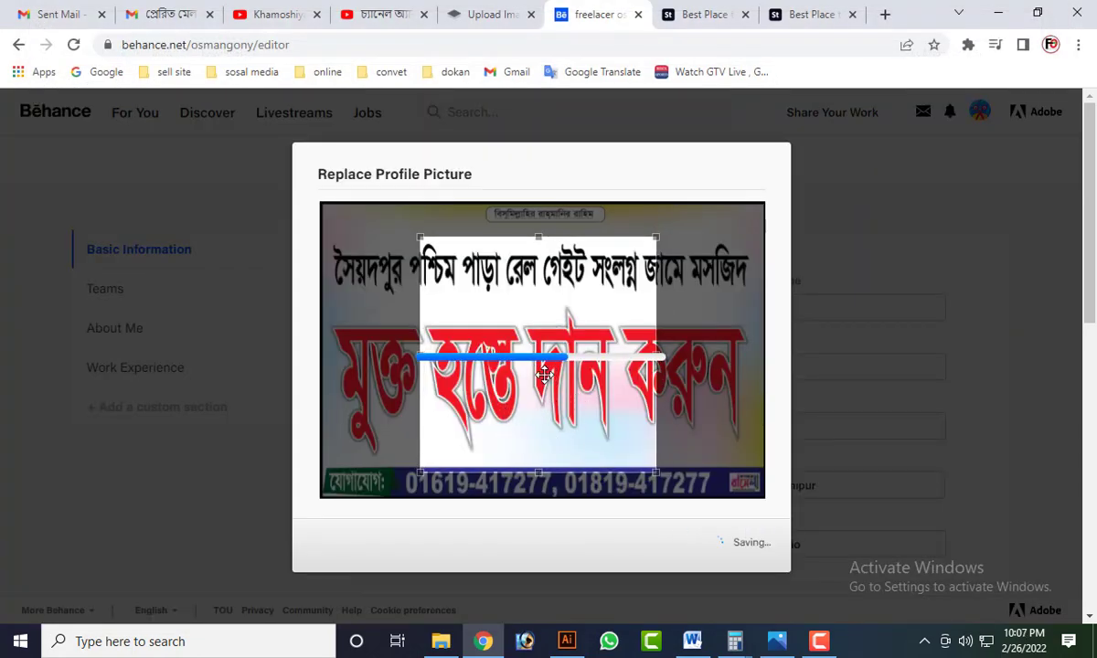
left_click_drag(576, 379, 447, 384)
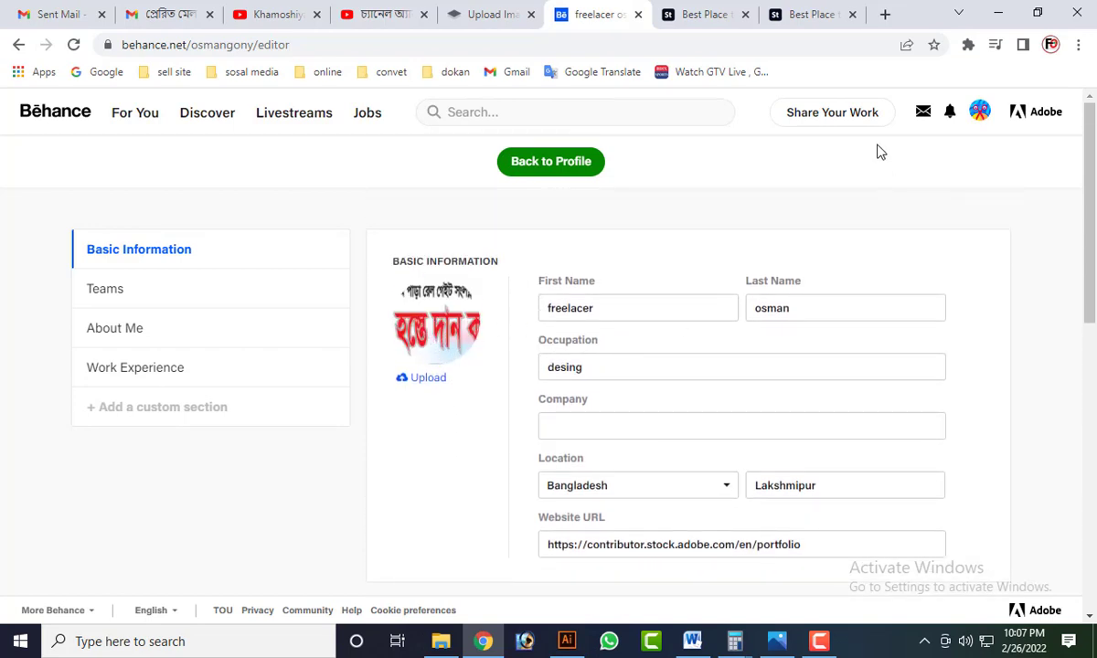
Return to the profile page and add the image Untitled-8 from Downloads as the banner
left_click(979, 111)
left_click(816, 262)
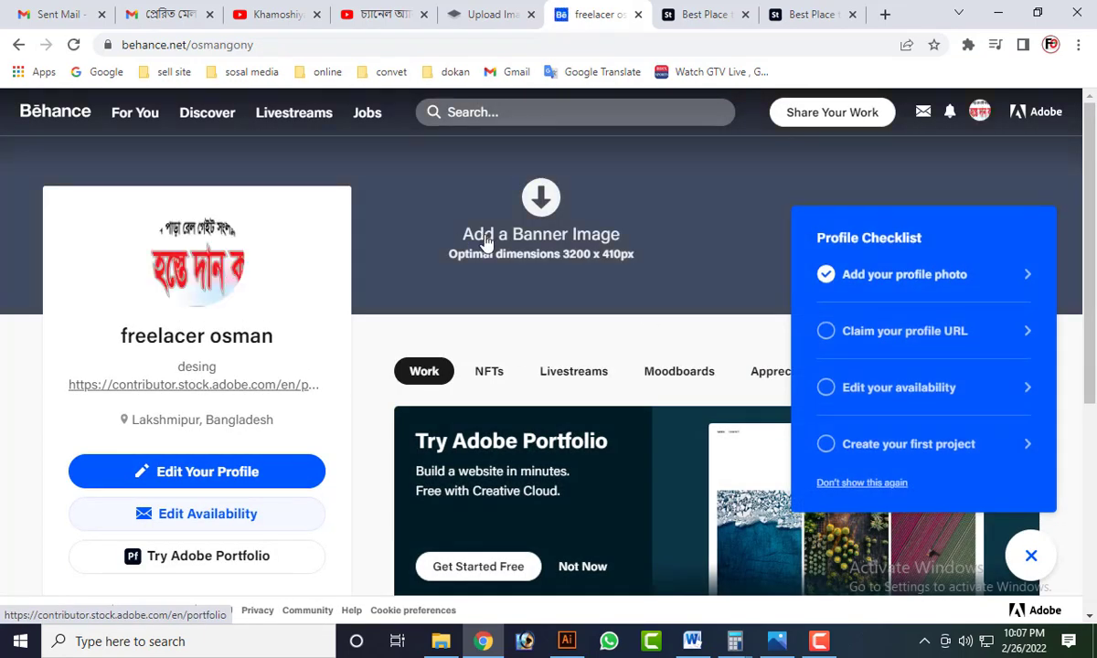
left_click(530, 209)
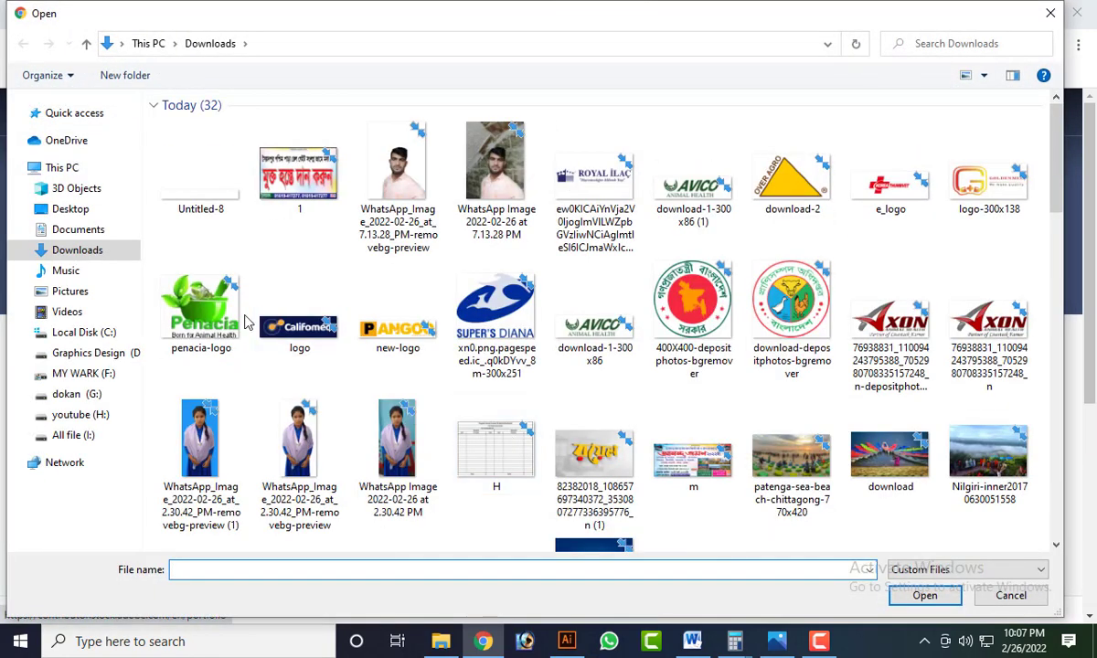
double_click(187, 199)
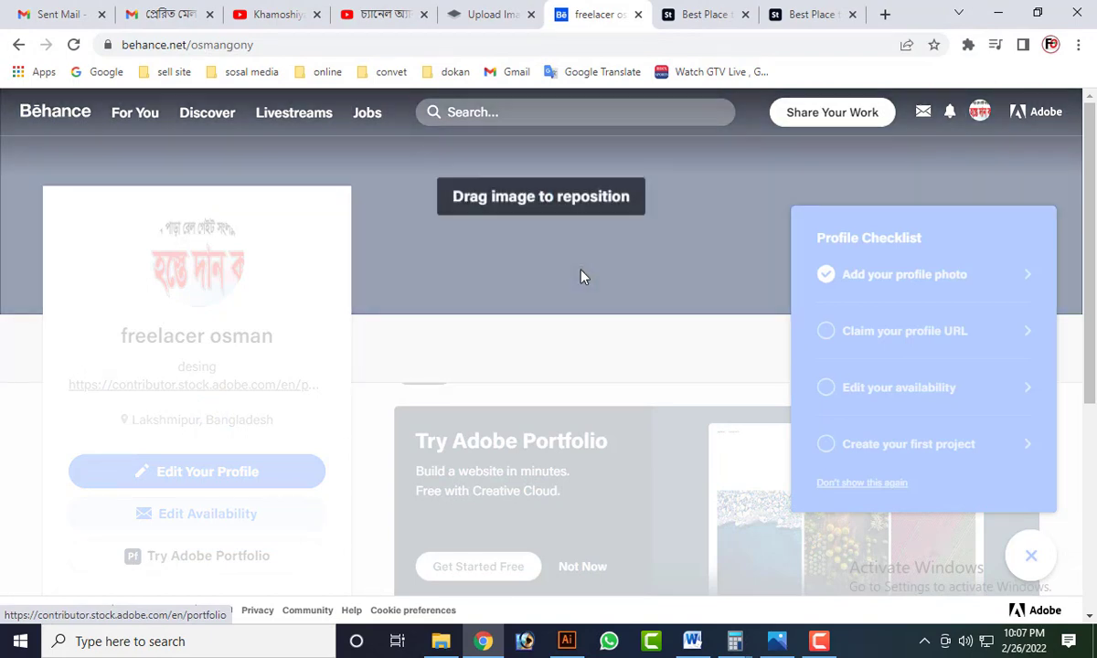
left_click(687, 354)
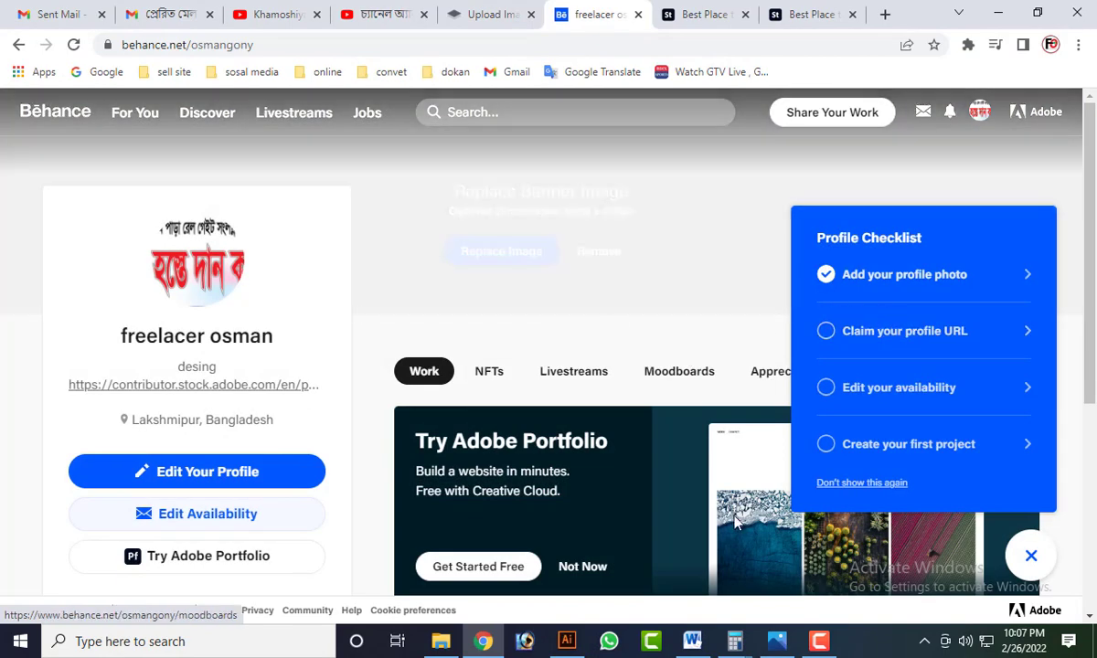
scroll(557, 443, "down", 2)
scroll(454, 430, "up", 2)
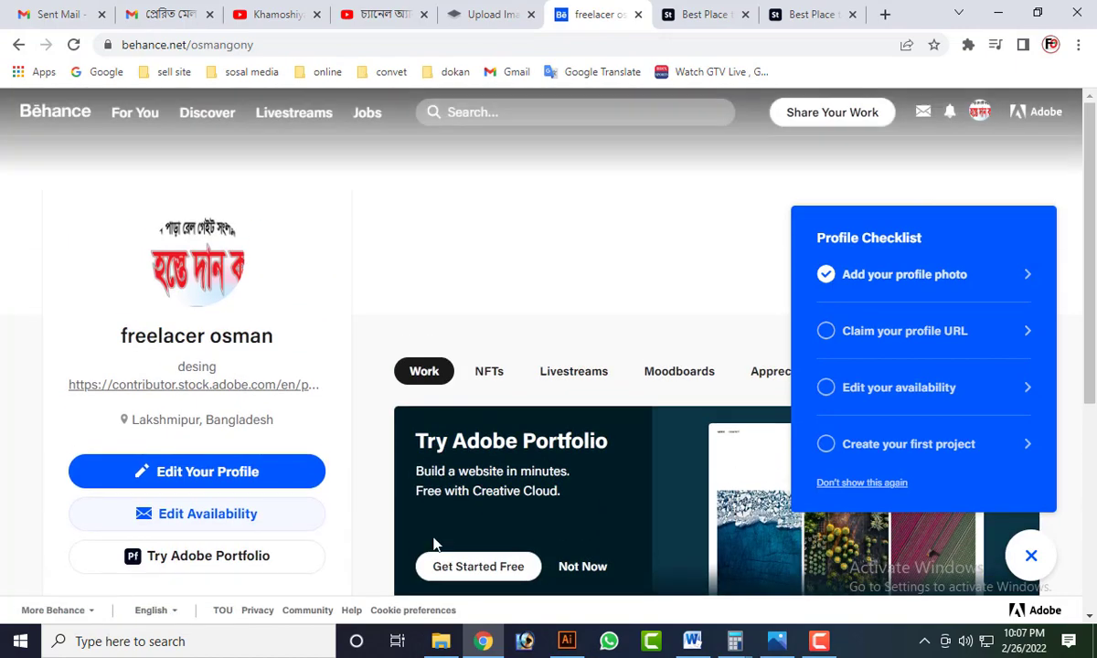
View Untitled-8 from the Downloads folder in the photo viewer, close it and switch back to Behance in Chrome
key("alt+Tab")
left_click(80, 238)
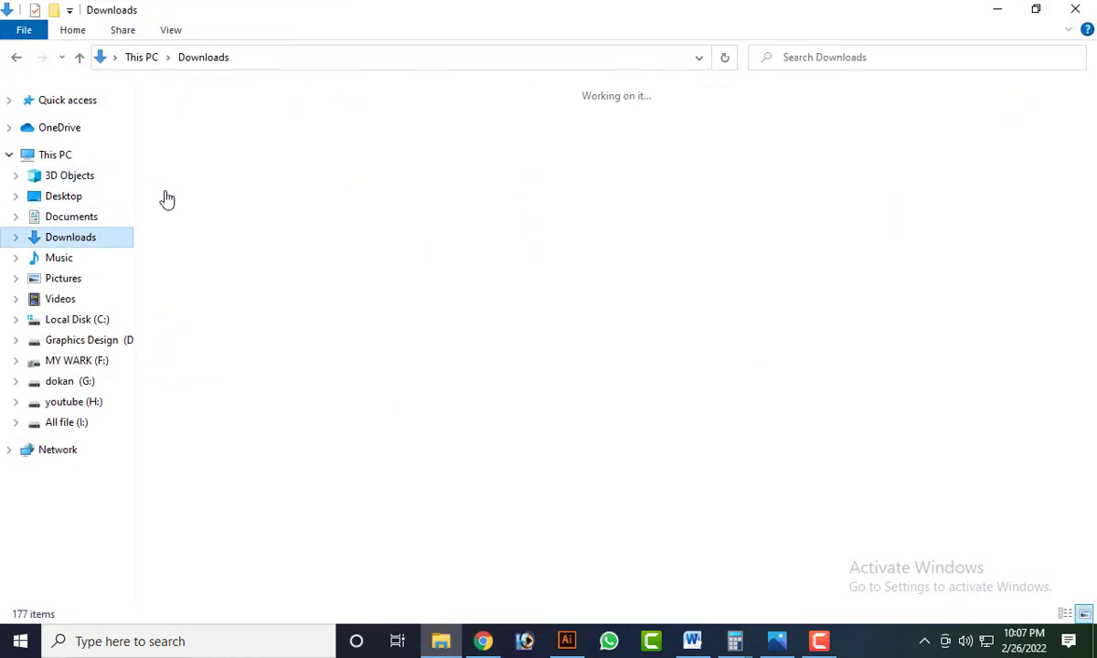
left_click(187, 131)
double_click(193, 163)
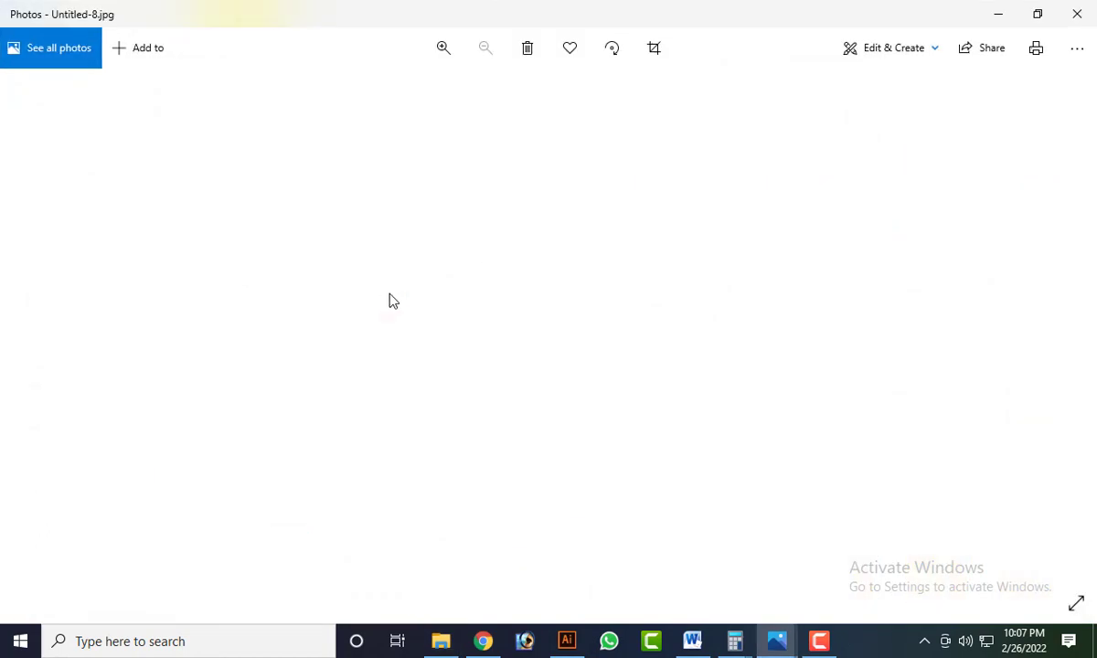
left_click(1077, 14)
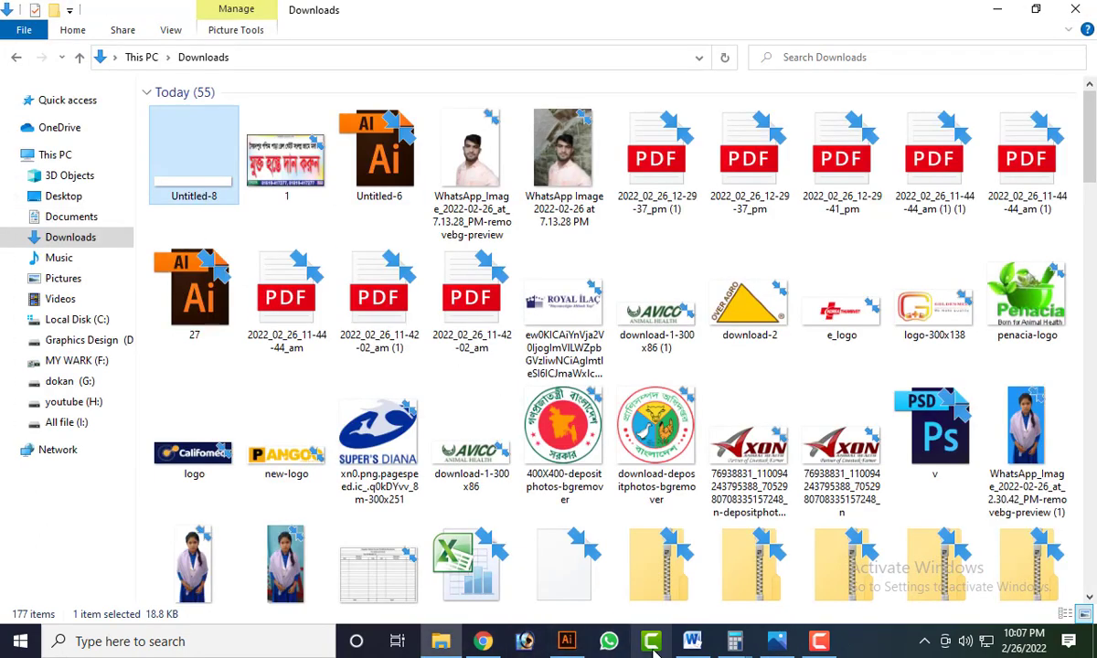
left_click(481, 641)
mouse_move(503, 203)
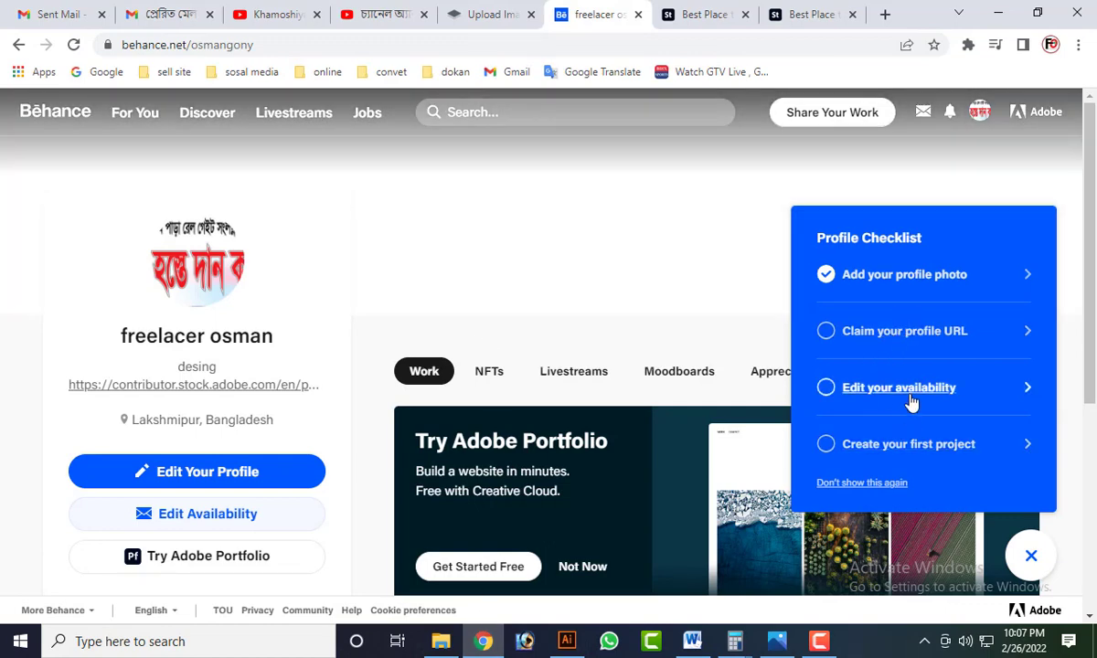
Examine the custom profile URL setting from the profile checklist and close it without saving
left_click(931, 331)
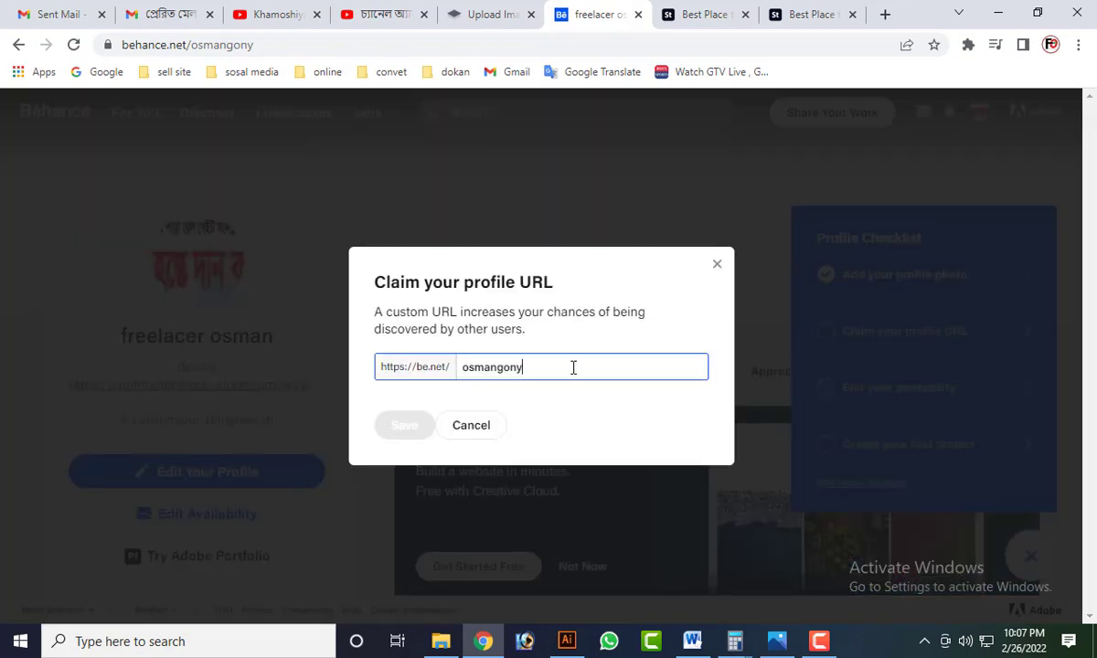
left_click_drag(609, 374, 422, 382)
left_click(716, 264)
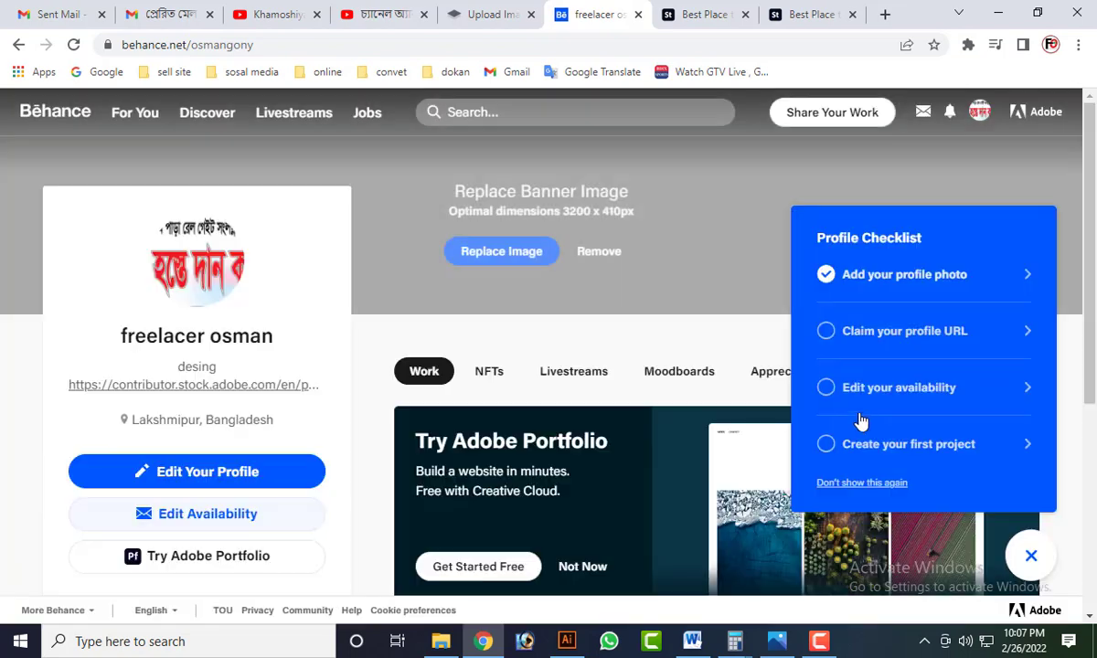
Examine the availability options from the profile checklist, switching Full Time Job on and off and reopening the settings
left_click(877, 388)
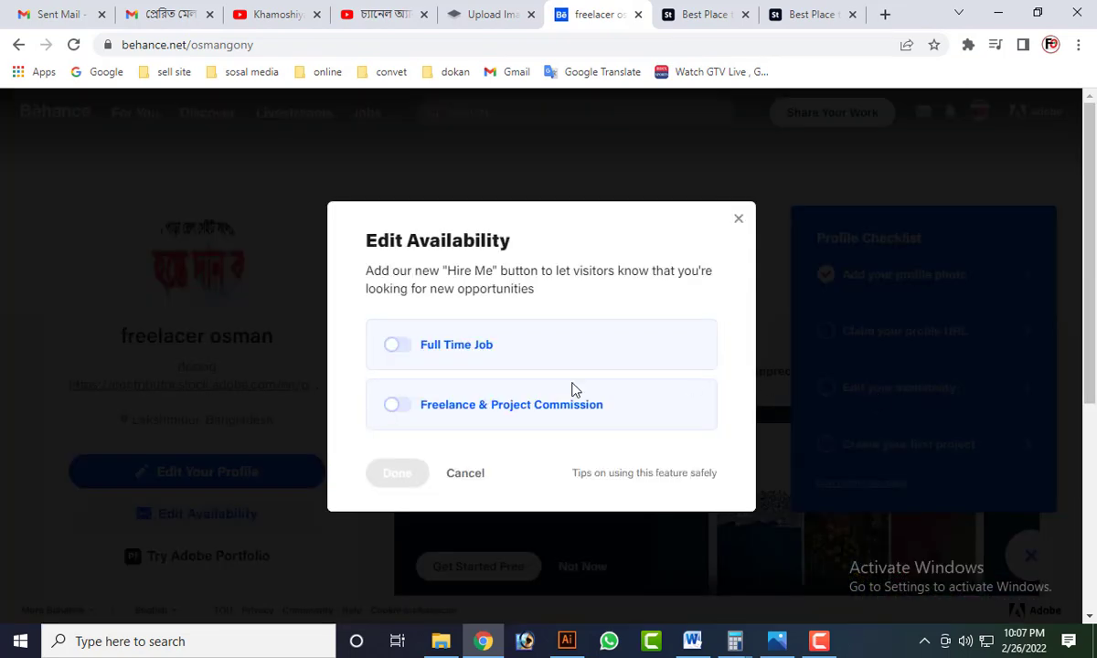
left_click(399, 347)
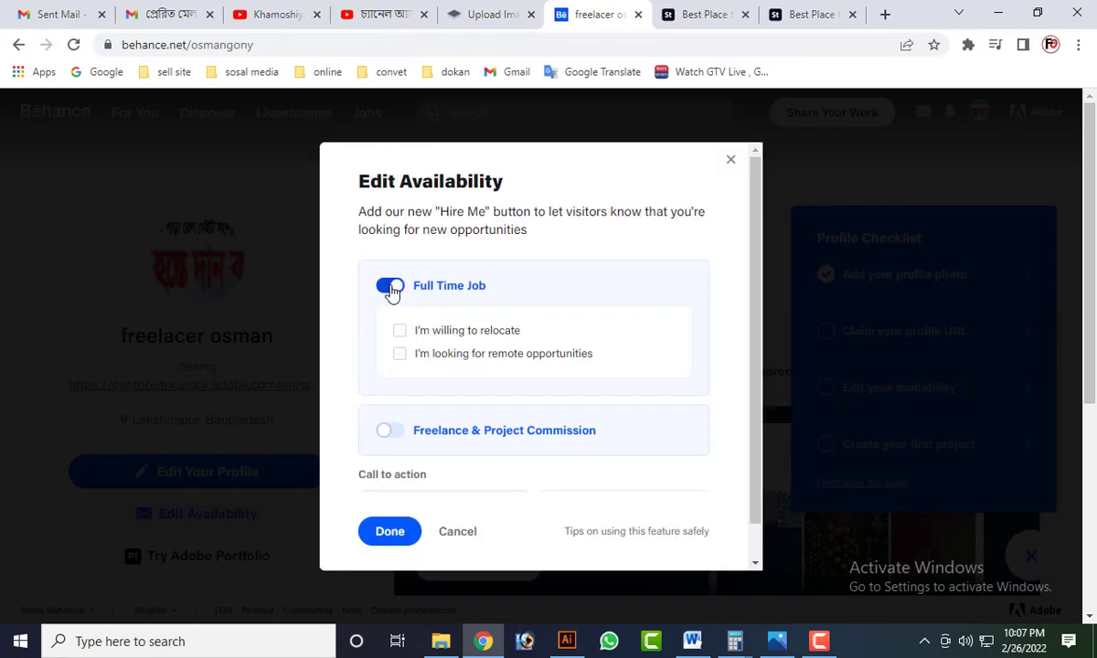
left_click(390, 288)
left_click(741, 221)
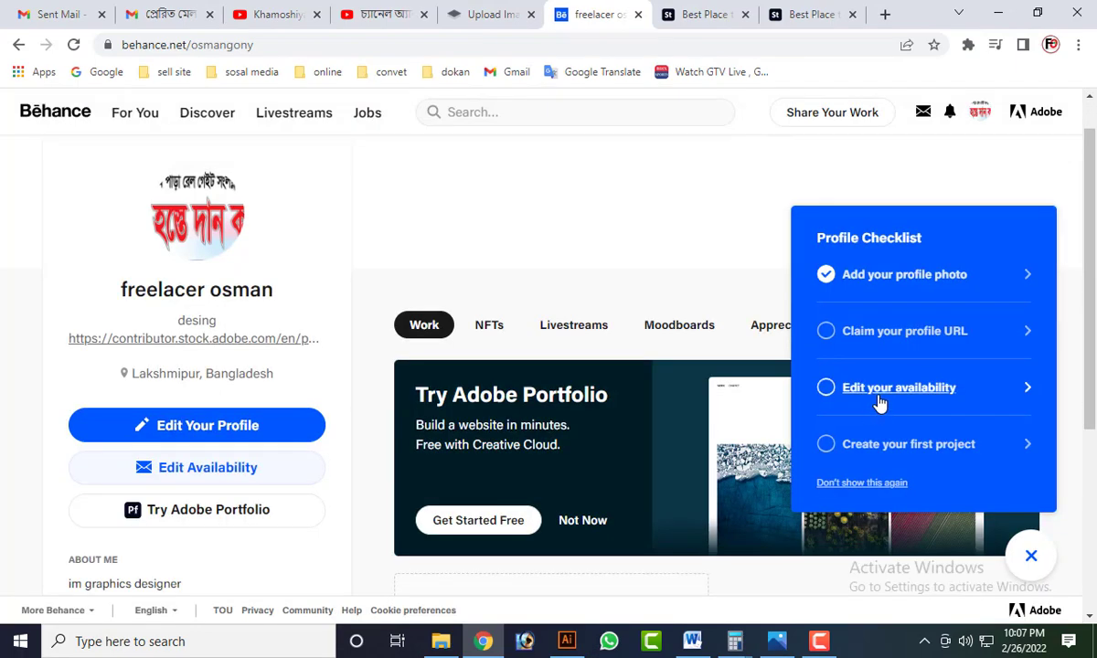
left_click(826, 386)
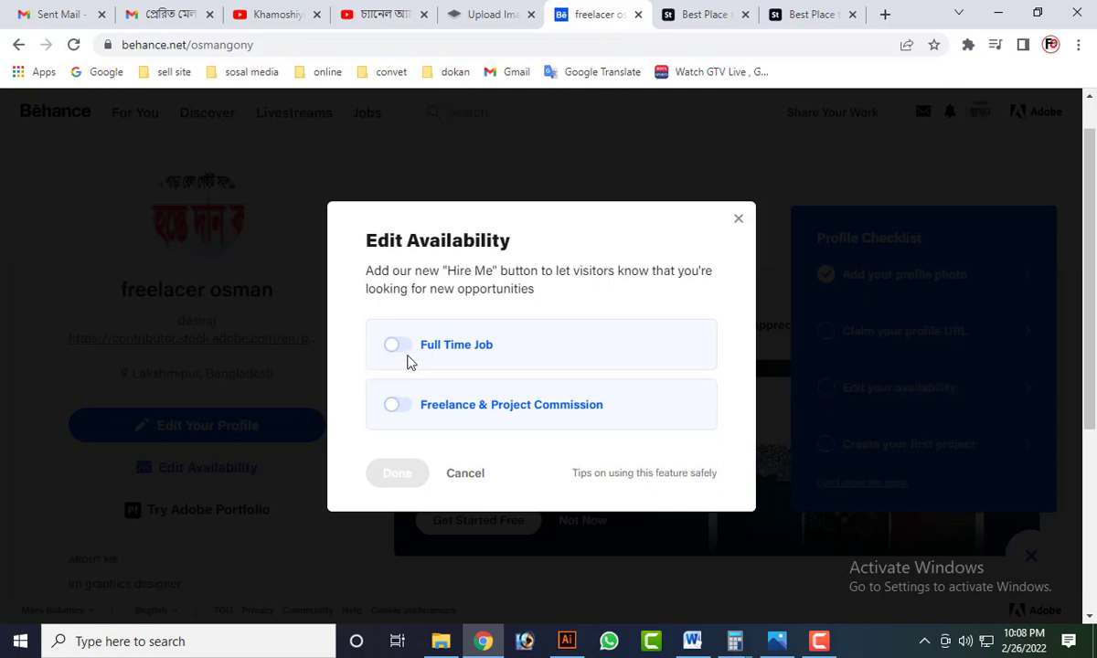